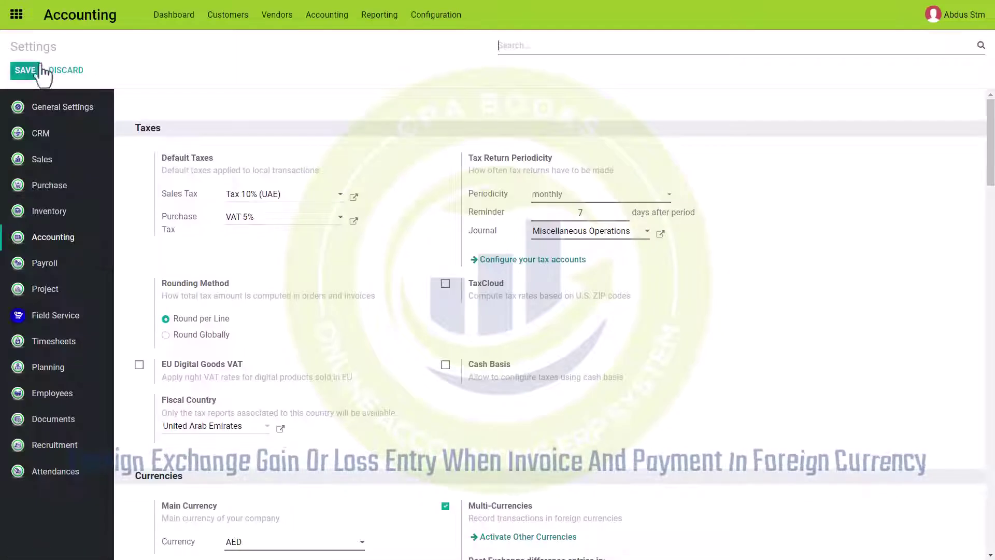
# Open the exchange rate list of the AED currency.
pyautogui.click(449, 16)
pyautogui.click(450, 269)
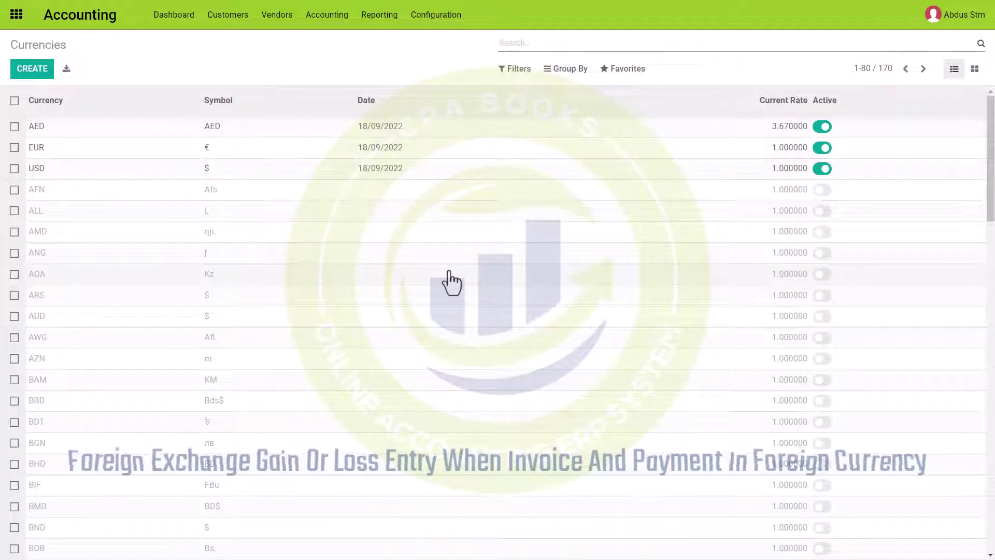
pyautogui.click(394, 126)
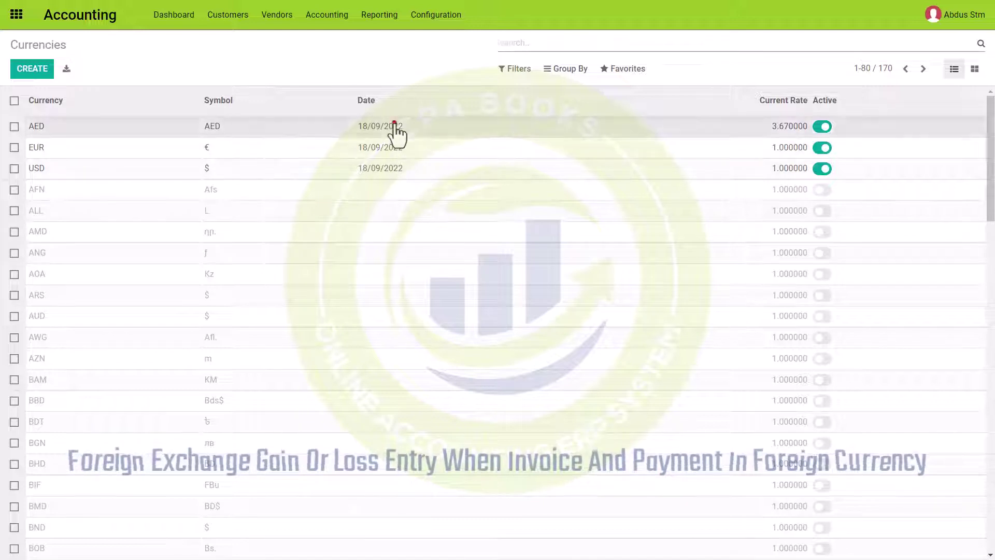
pyautogui.click(818, 109)
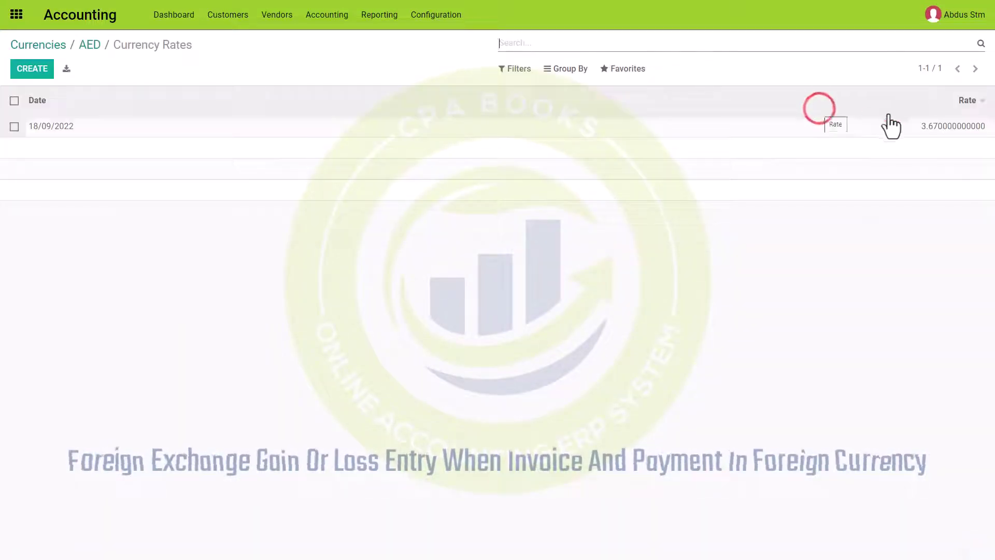
# Add a new AED exchange rate entry with a rate of 2.69 and try to save it.
pyautogui.click(20, 78)
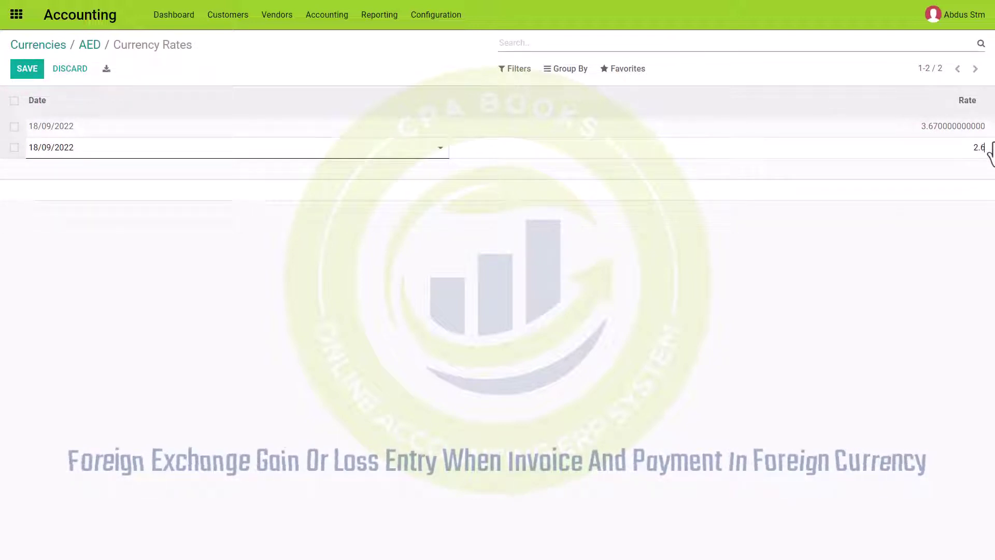
pyautogui.click(992, 146)
pyautogui.write('2.69')
pyautogui.click(941, 222)
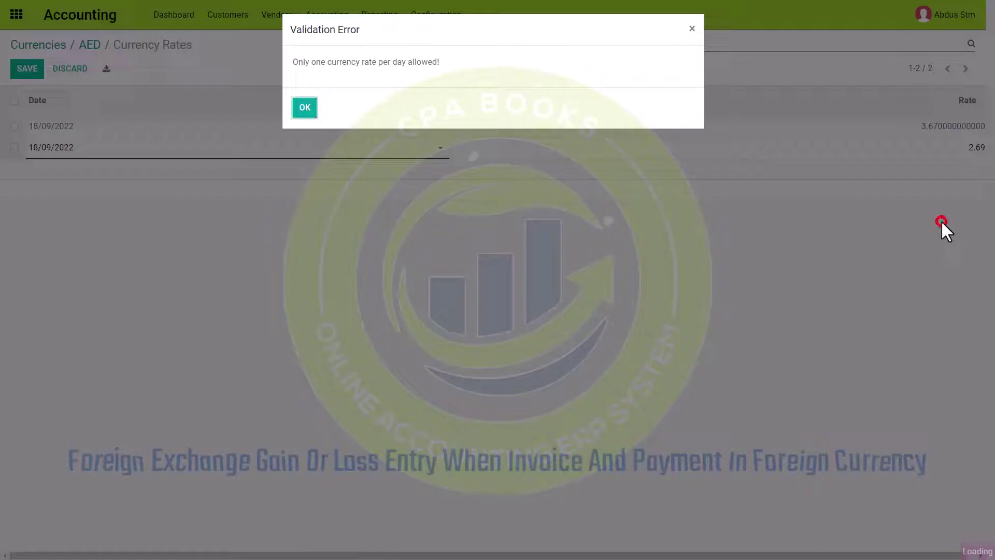
pyautogui.click(305, 107)
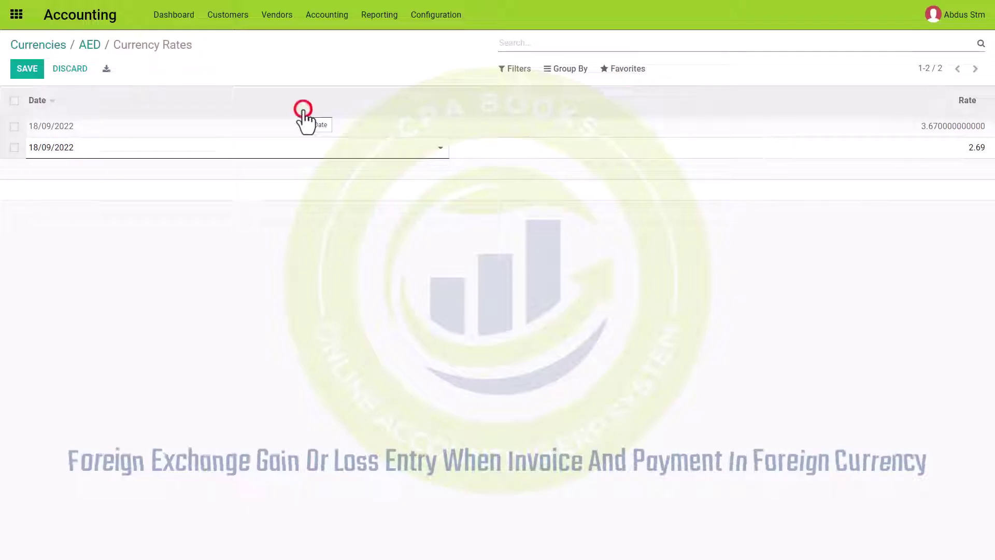
# Set the new AED rate entry's date to 25/08/2022 and save it.
pyautogui.click(47, 146)
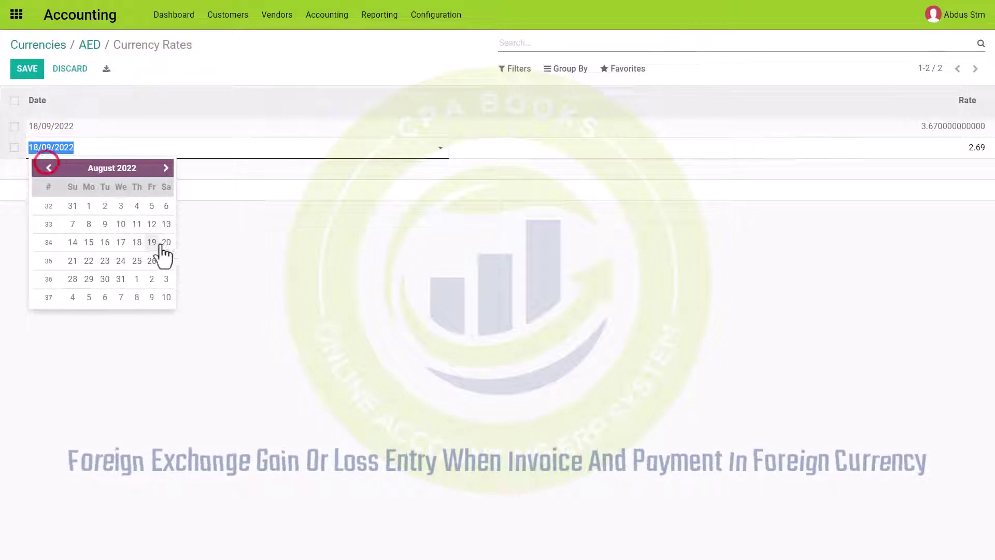
pyautogui.click(137, 261)
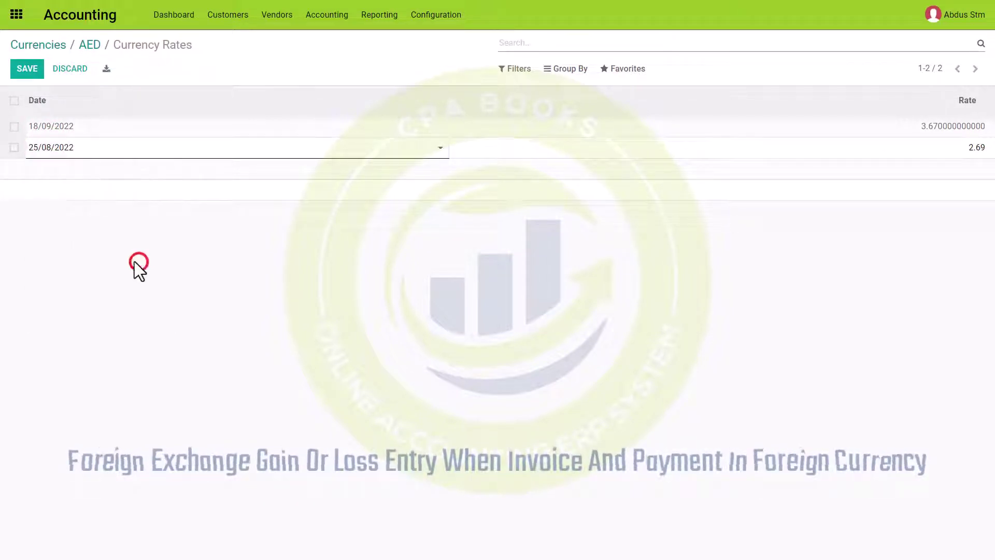
pyautogui.click(28, 68)
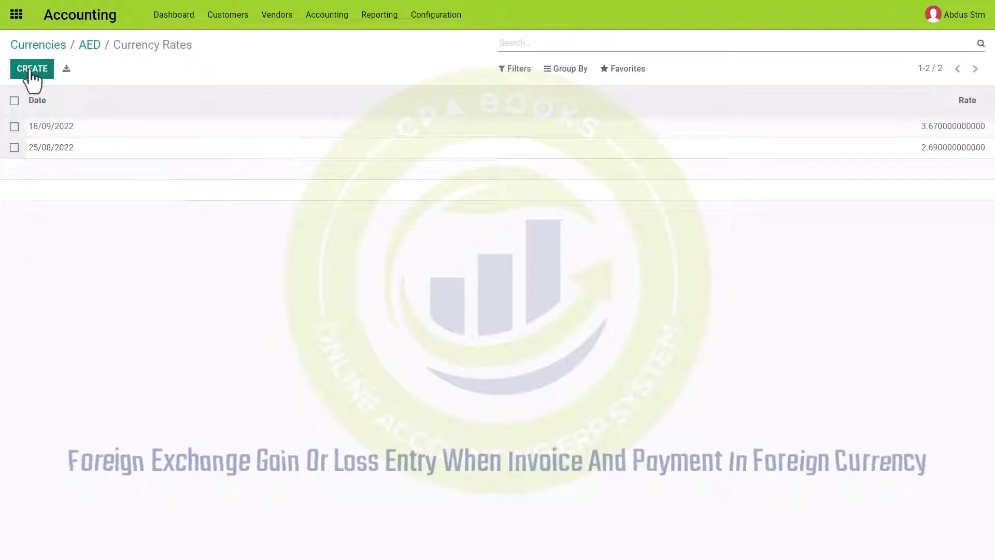
# Return to the currency list and open the EUR currency's exchange rates.
pyautogui.click(50, 47)
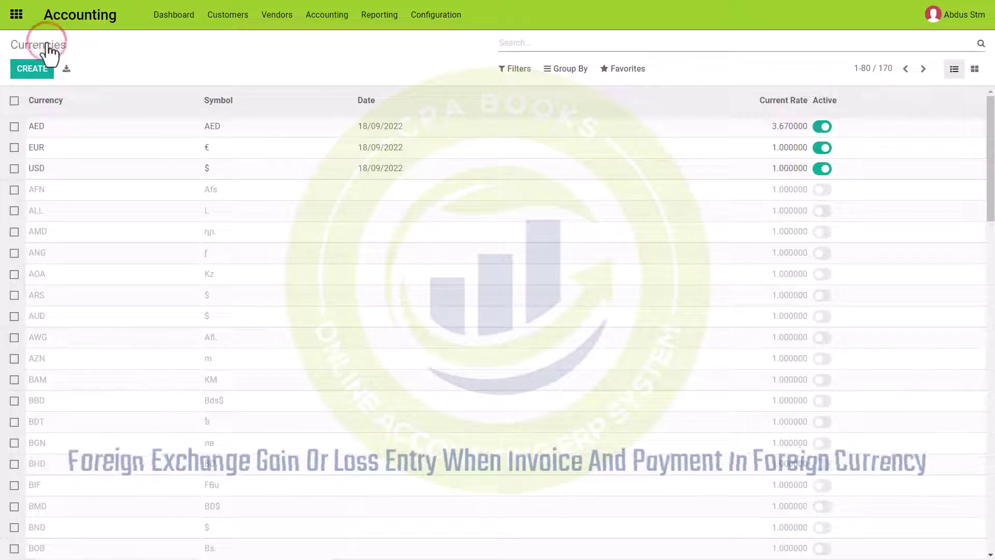
pyautogui.click(36, 167)
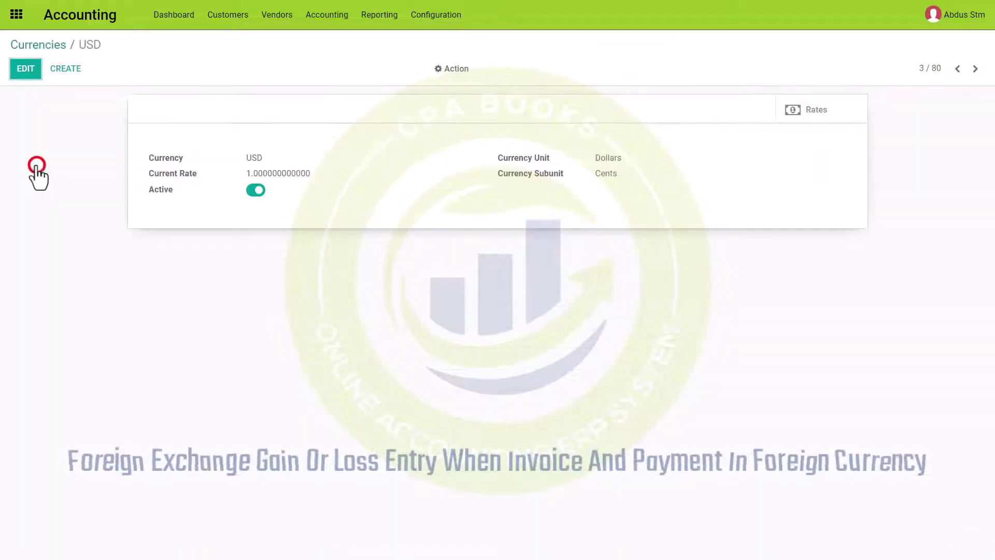
pyautogui.click(37, 47)
pyautogui.click(780, 147)
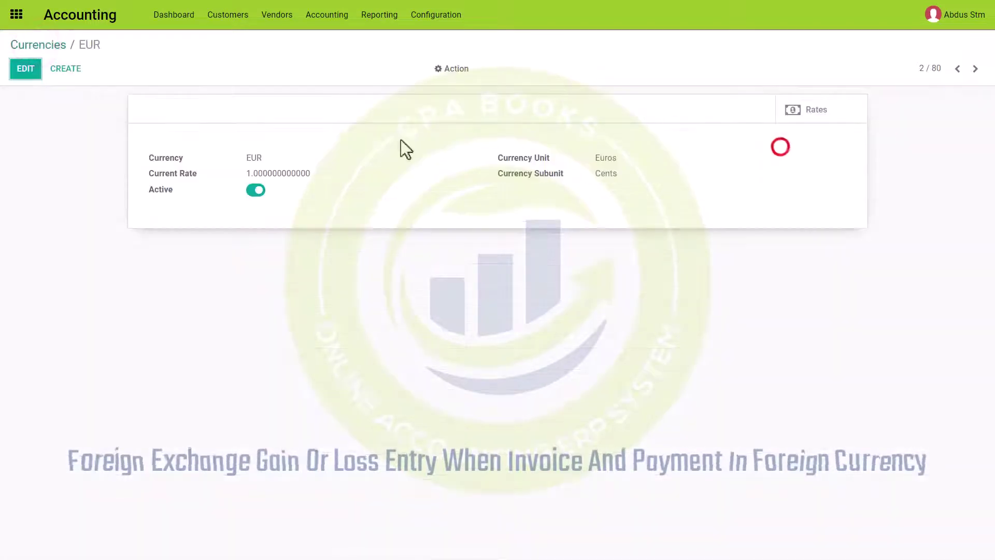
pyautogui.click(818, 111)
# Add a EUR exchange rate of 0.92 dated 25/08/2022 and save it.
pyautogui.click(24, 67)
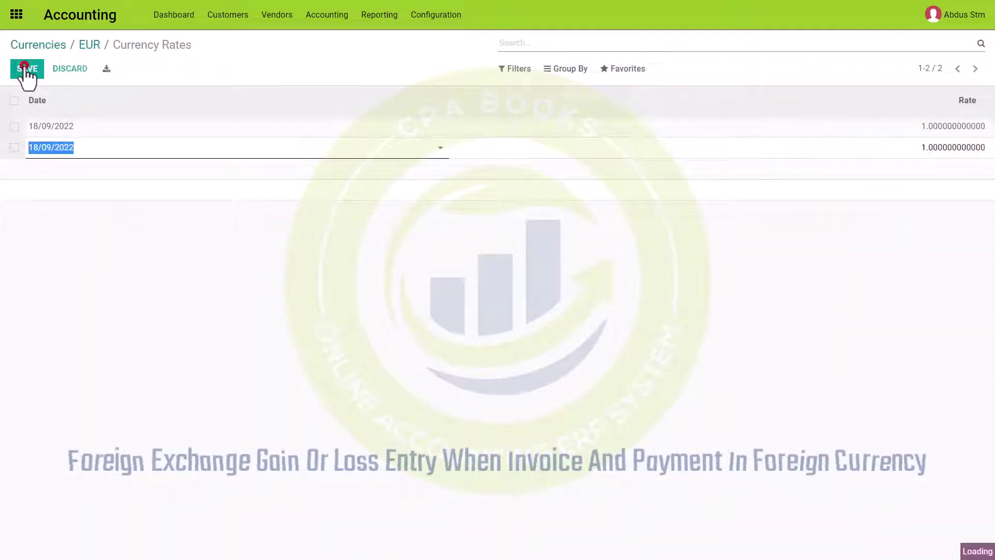
pyautogui.click(435, 146)
pyautogui.click(49, 168)
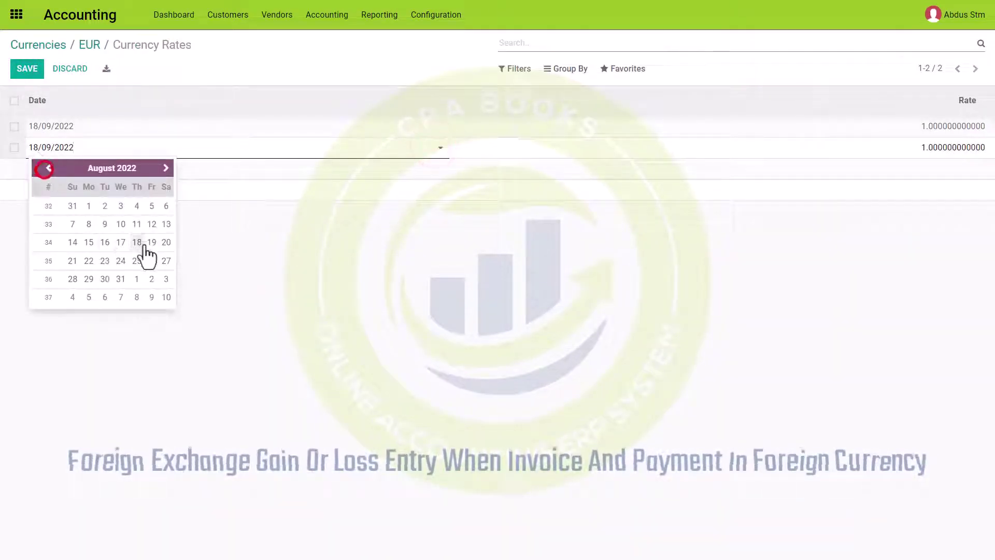
pyautogui.click(137, 261)
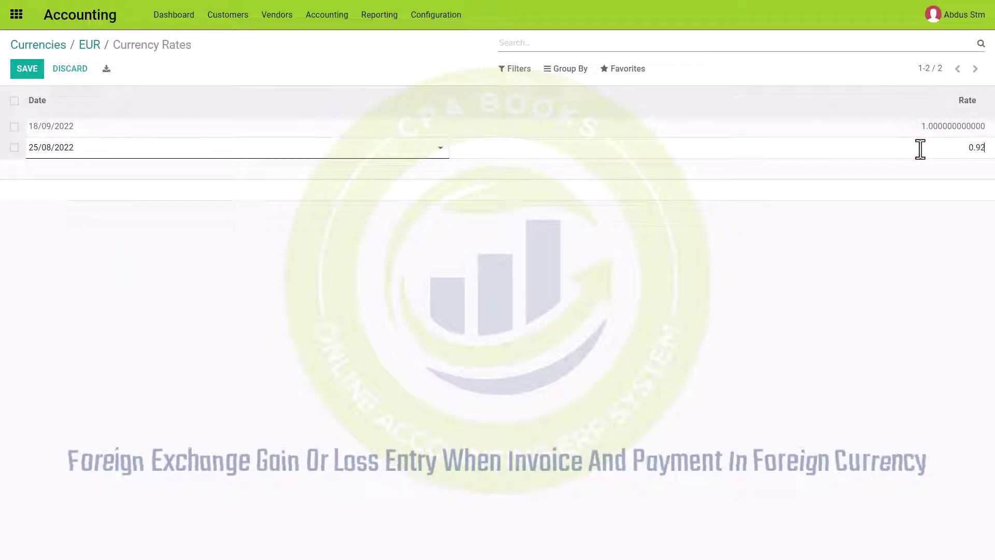
pyautogui.click(855, 264)
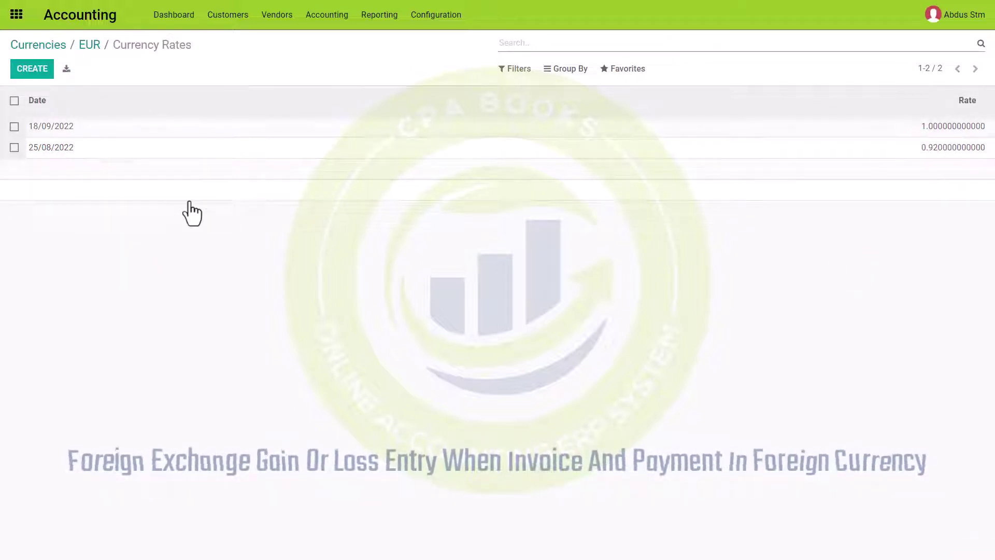
# Create a new customer invoice and select International Customer as its customer.
pyautogui.click(174, 15)
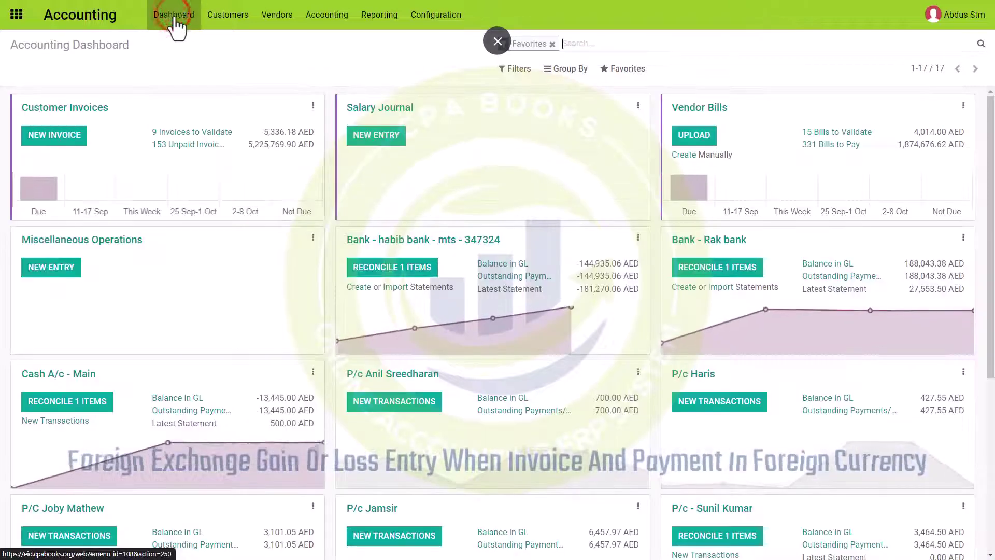
pyautogui.click(213, 23)
pyautogui.click(232, 43)
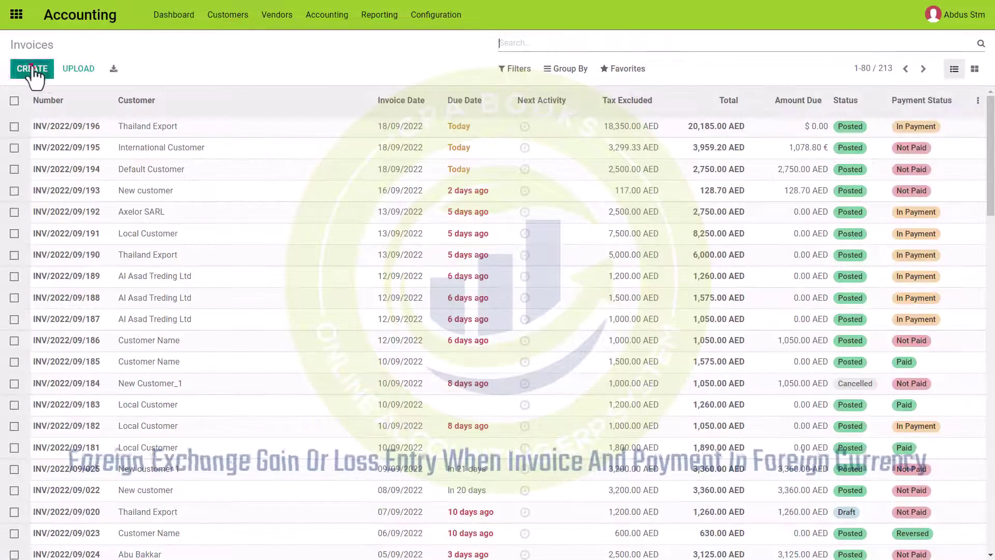
pyautogui.click(32, 69)
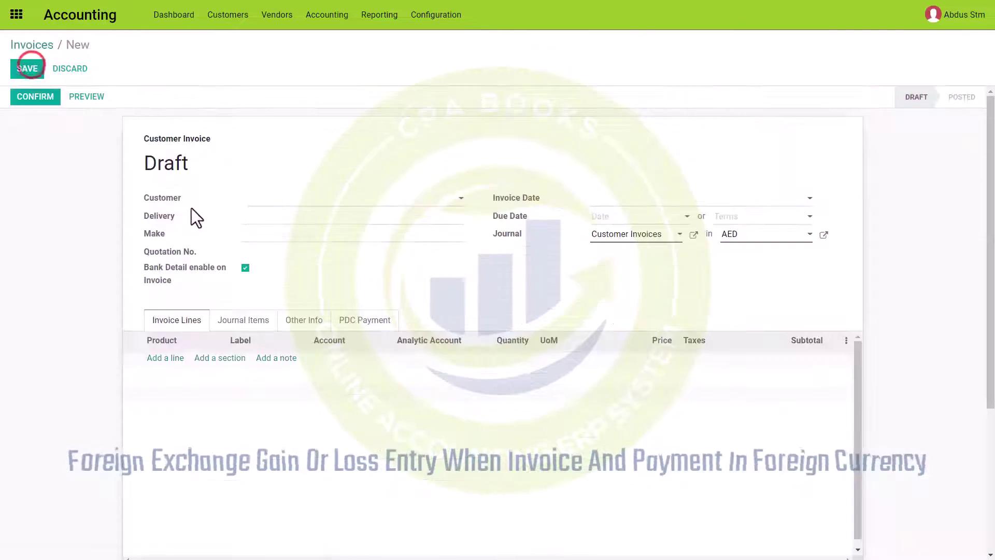
pyautogui.write('Internation')
pyautogui.click(264, 251)
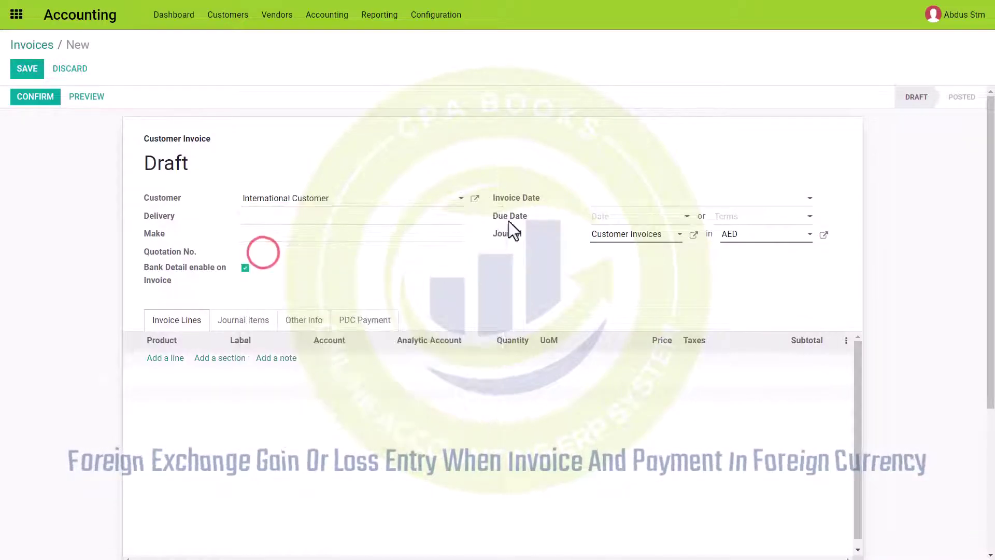
# Set the invoice date to 25/08/2022 and the invoice currency to EUR.
pyautogui.click(807, 202)
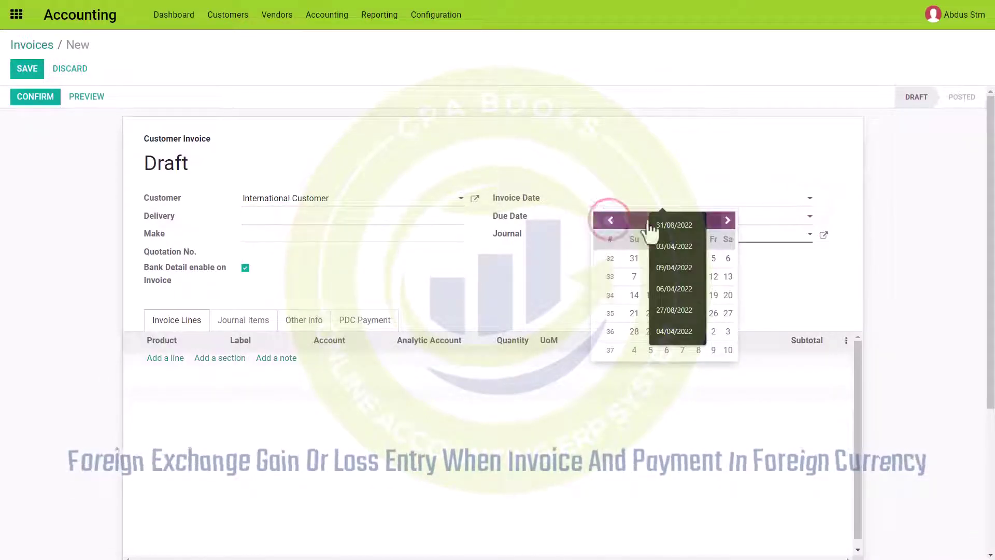
pyautogui.click(681, 227)
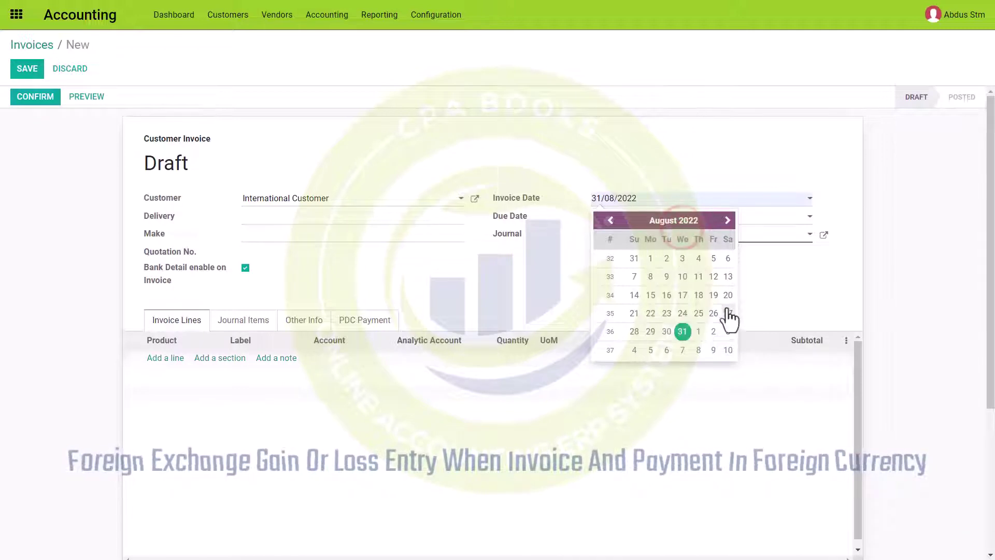
pyautogui.click(698, 314)
pyautogui.click(803, 233)
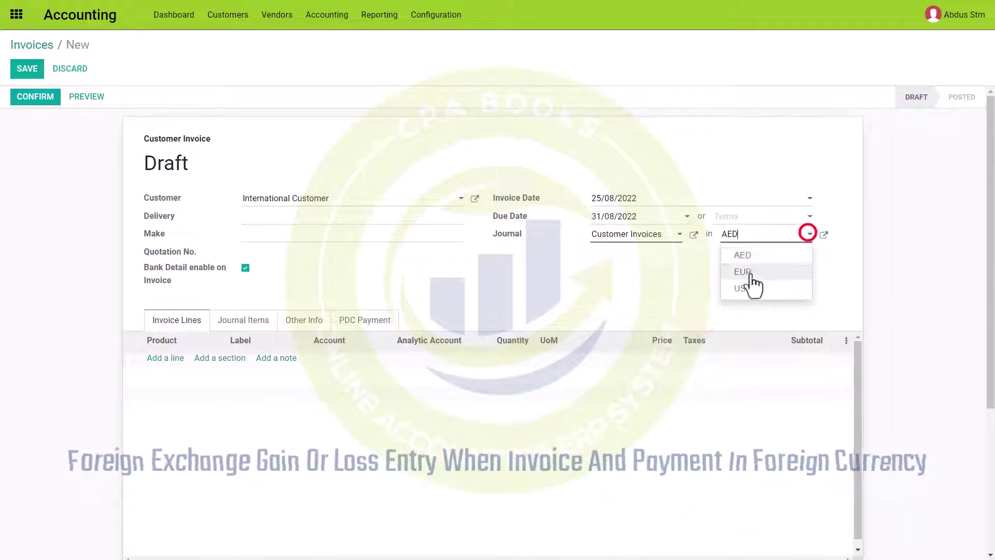
pyautogui.click(749, 273)
# Add an invoice line for the product Material with quantity 70 and price 50.
pyautogui.click(158, 357)
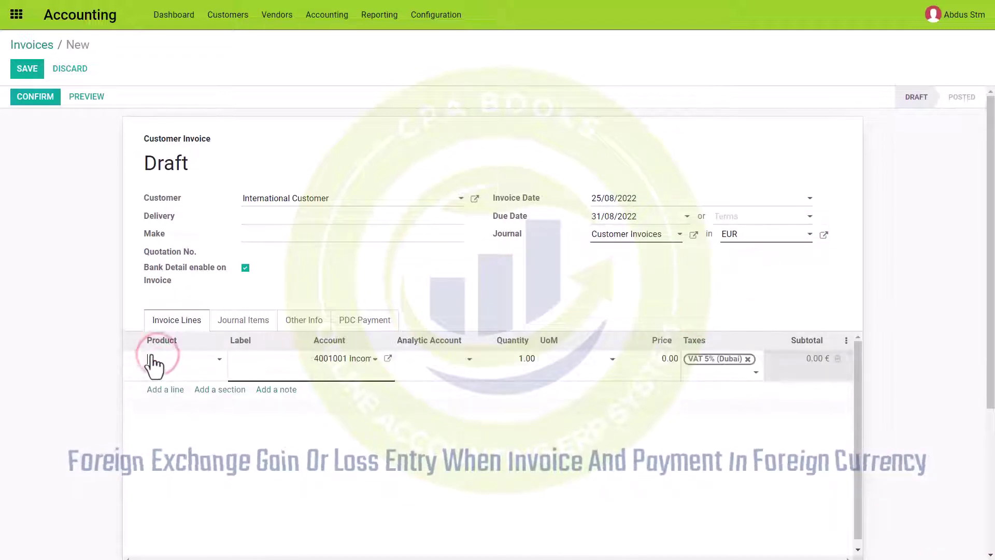
pyautogui.write('Material')
pyautogui.click(188, 383)
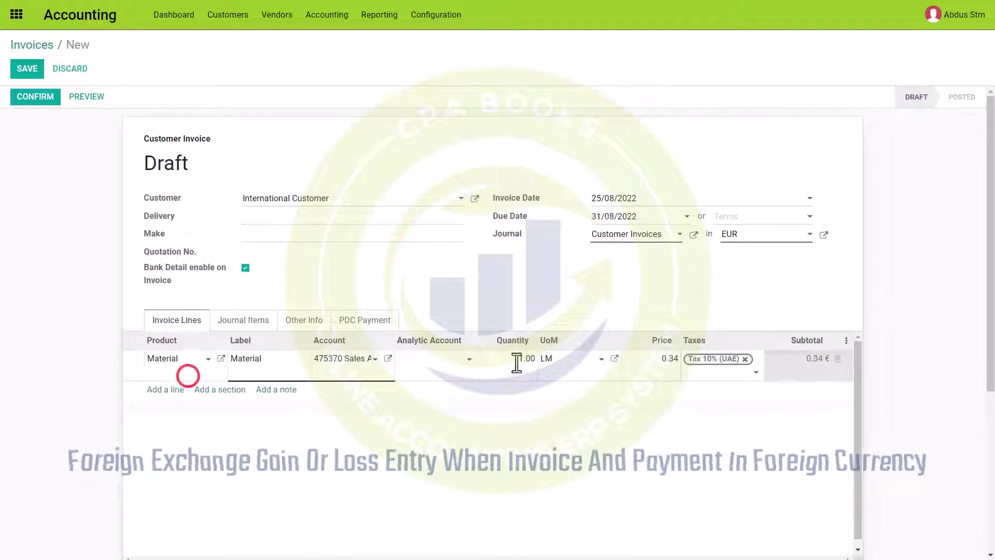
pyautogui.click(511, 358)
pyautogui.write('70')
pyautogui.click(648, 359)
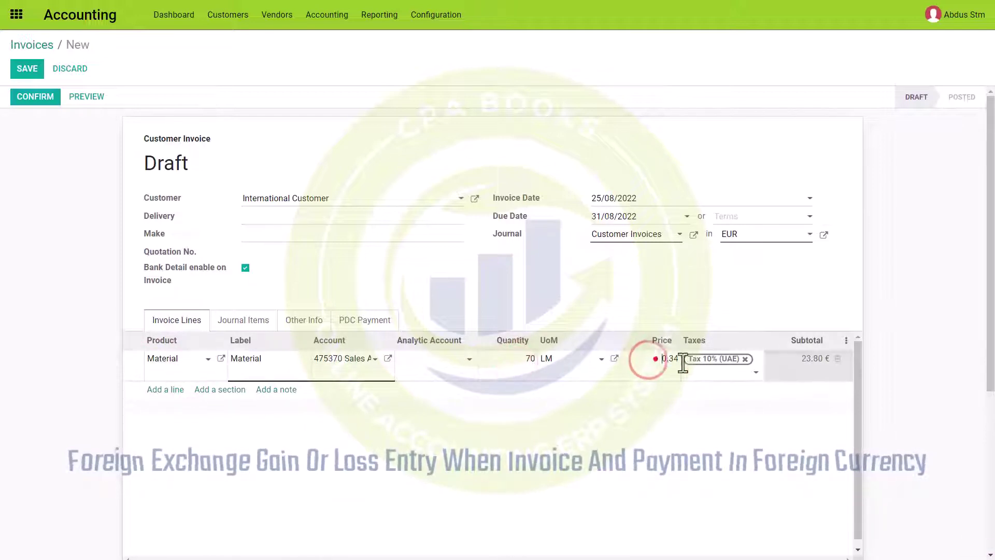
pyautogui.write('50')
pyautogui.click(671, 395)
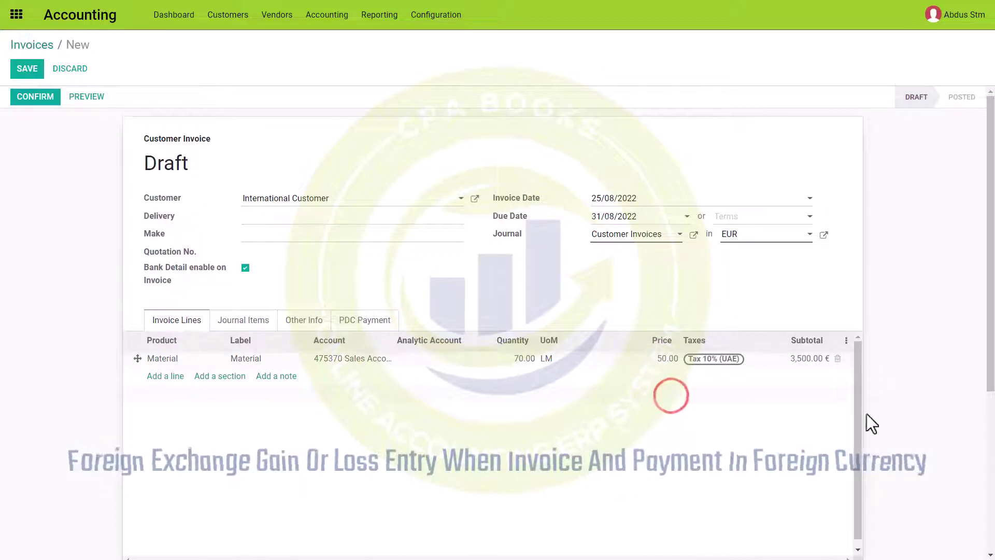
# Confirm the draft invoice and highlight its total amount.
pyautogui.scroll(-4, 871, 423)
pyautogui.moveTo(990, 304); pyautogui.dragTo(984, 262)
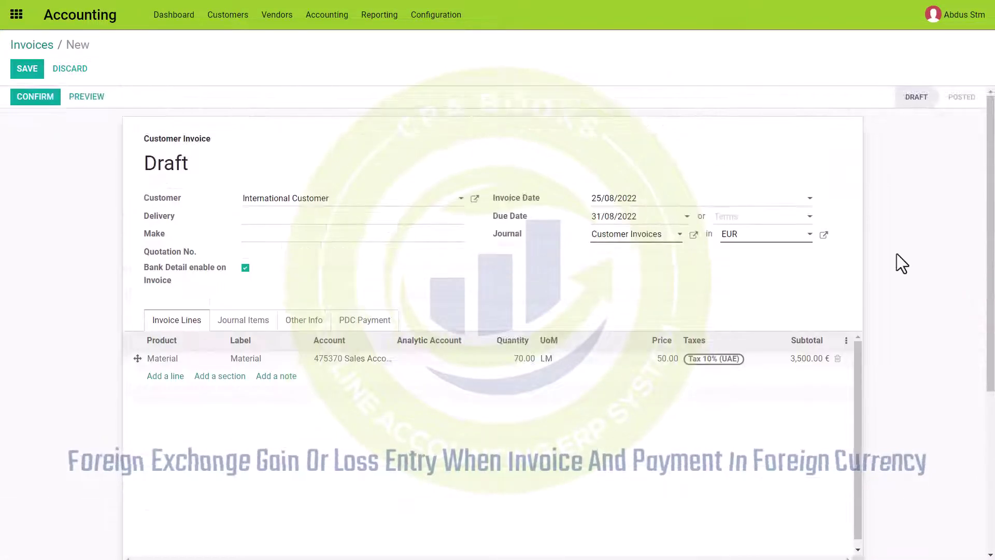
pyautogui.click(29, 100)
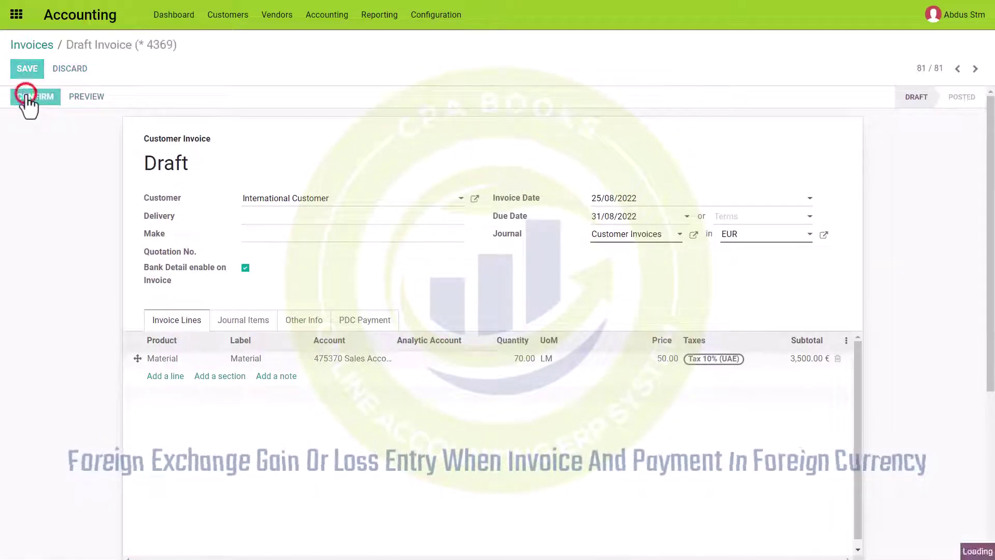
pyautogui.click(228, 14)
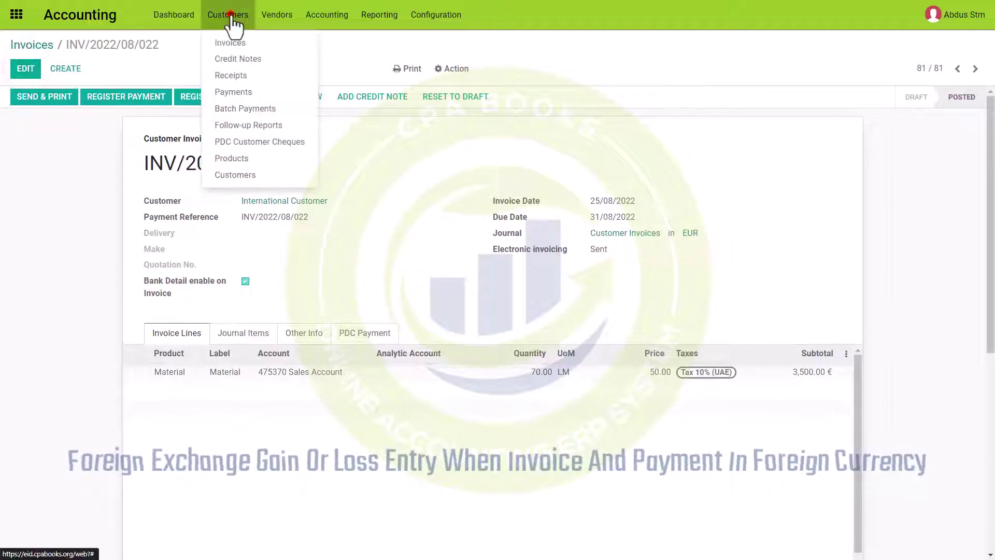
pyautogui.moveTo(986, 229); pyautogui.dragTo(989, 334)
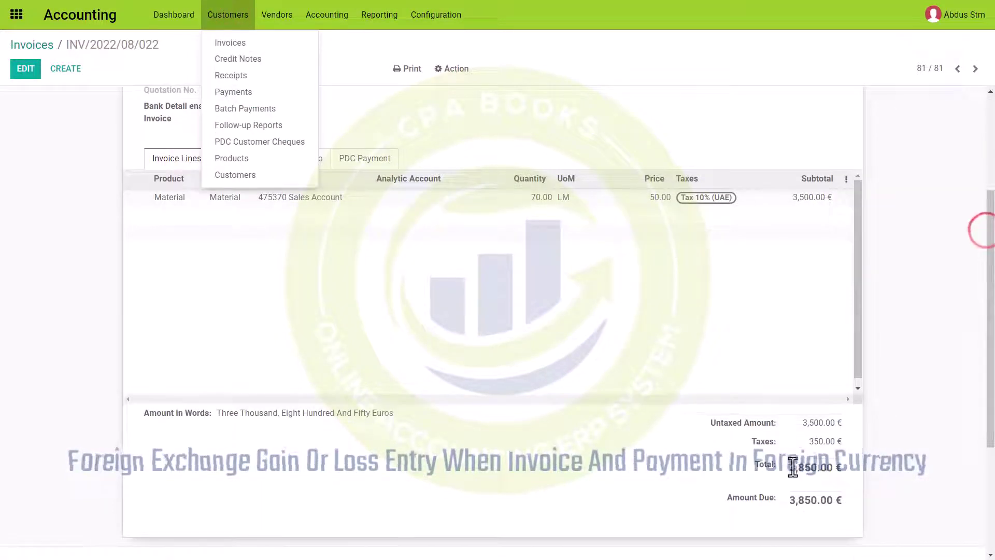
pyautogui.moveTo(788, 464); pyautogui.dragTo(832, 461)
# Create a new customer payment and select International Customer as the paying partner.
pyautogui.click(208, 17)
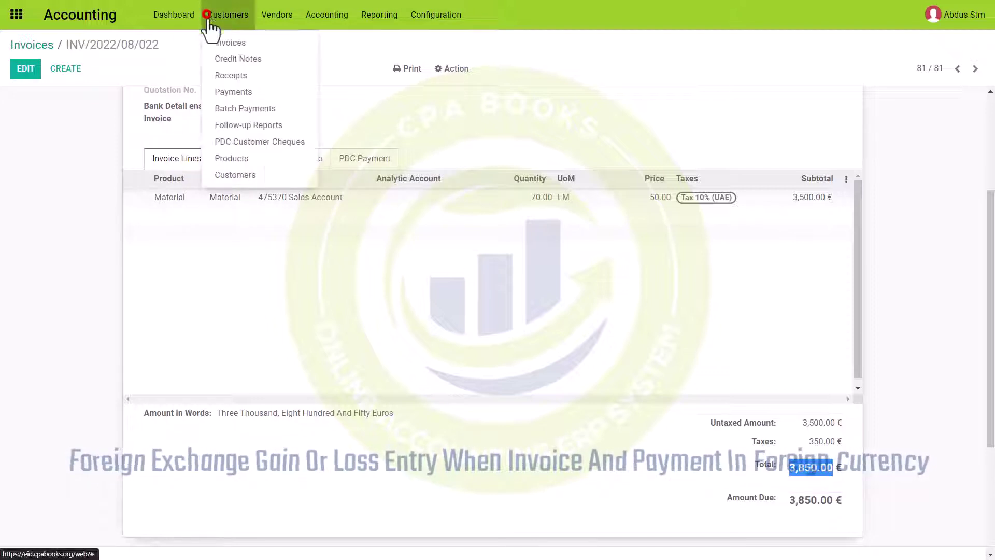
pyautogui.click(228, 91)
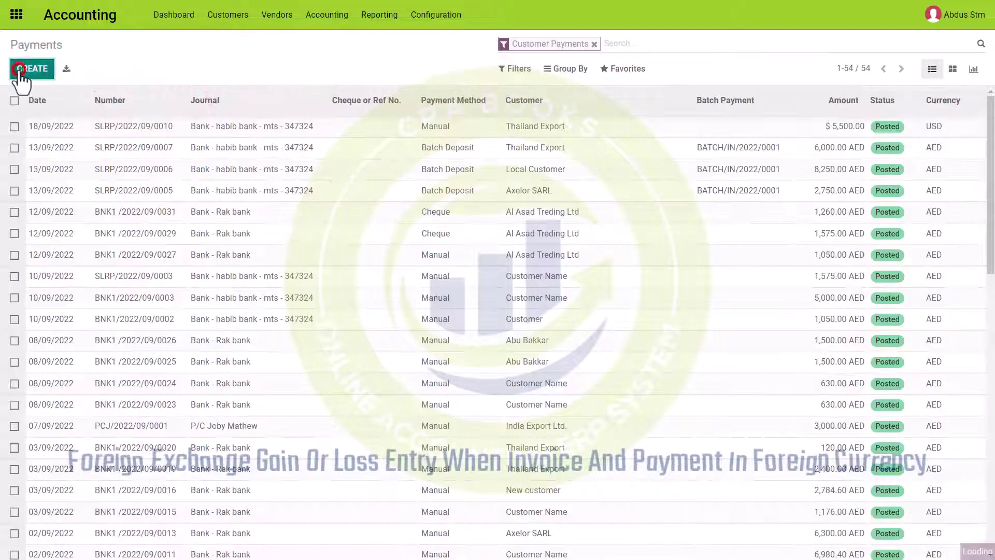
pyautogui.click(20, 70)
pyautogui.click(263, 212)
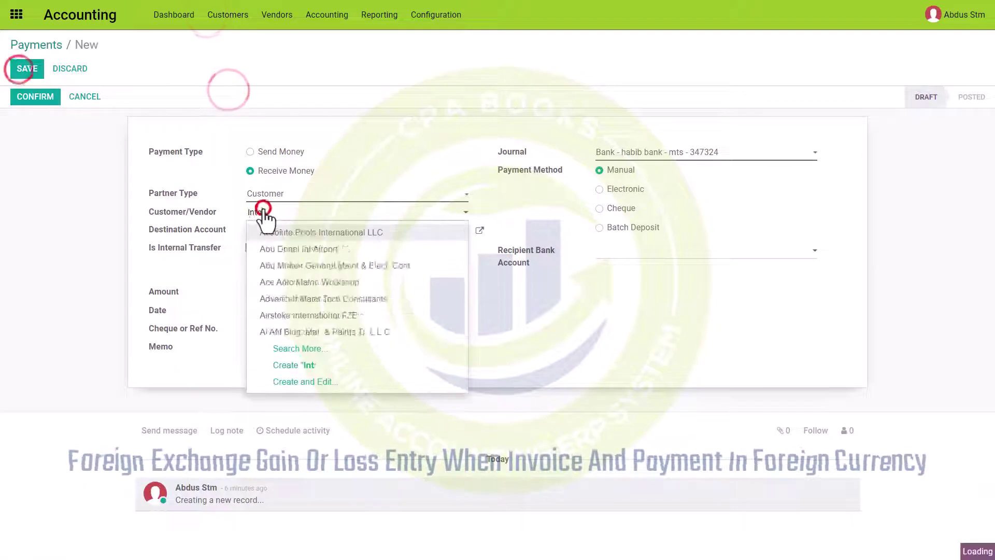
pyautogui.write('International')
pyautogui.click(290, 230)
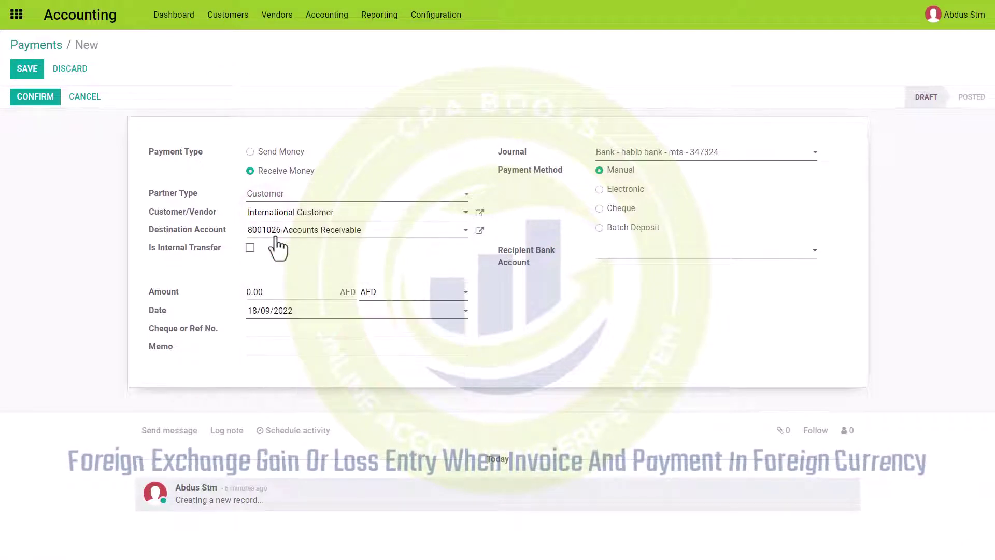
# Set the payment amount to 3,850.00 EUR and enter SWIFT/2022/09/92/002 as the memo.
pyautogui.click(463, 293)
pyautogui.click(394, 325)
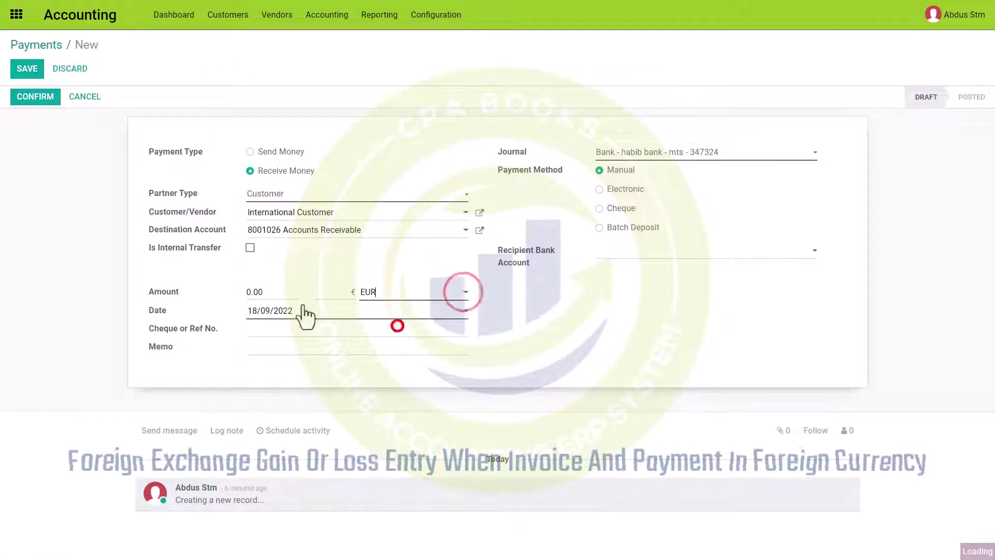
pyautogui.click(274, 290)
pyautogui.write('3,850.00')
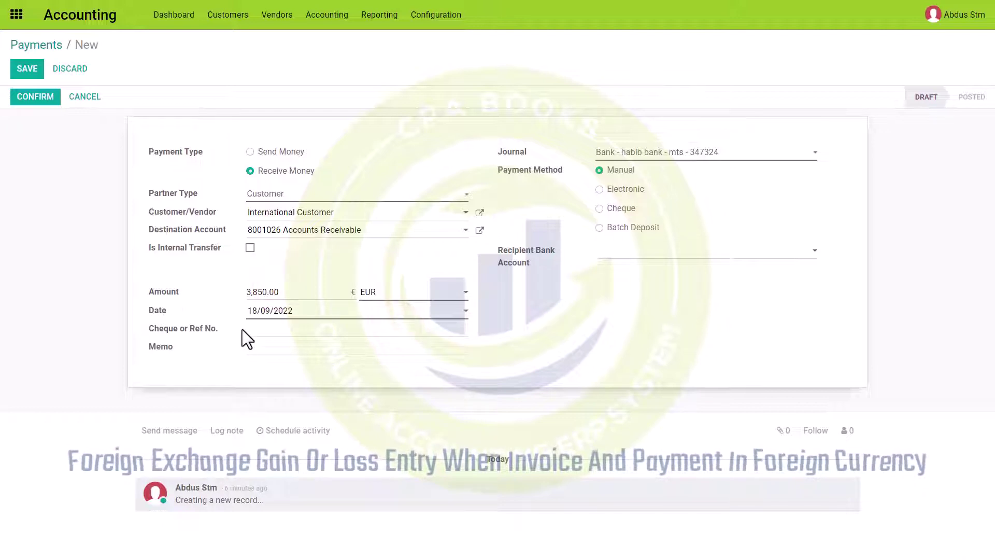
pyautogui.click(257, 350)
pyautogui.write('SWIF')
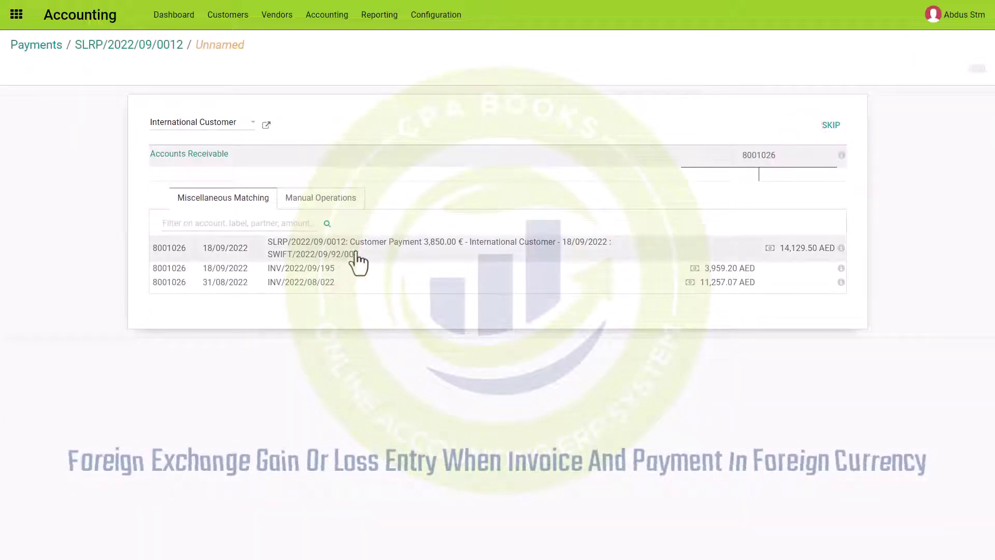
# Try to match the payment with a write-off to 100012 PDC Payable in the Miscellaneous Operations journal, and skip the matching.
pyautogui.click(363, 254)
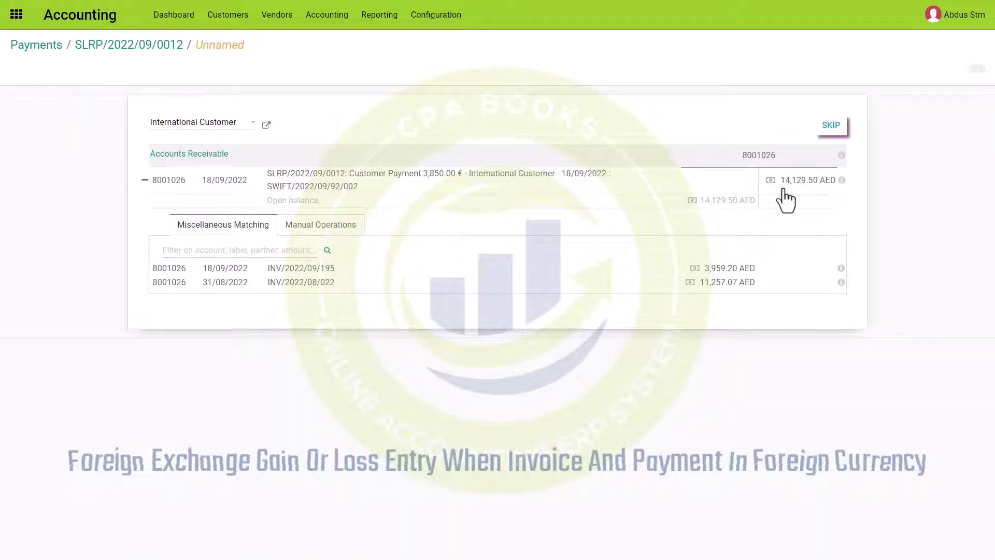
pyautogui.click(303, 226)
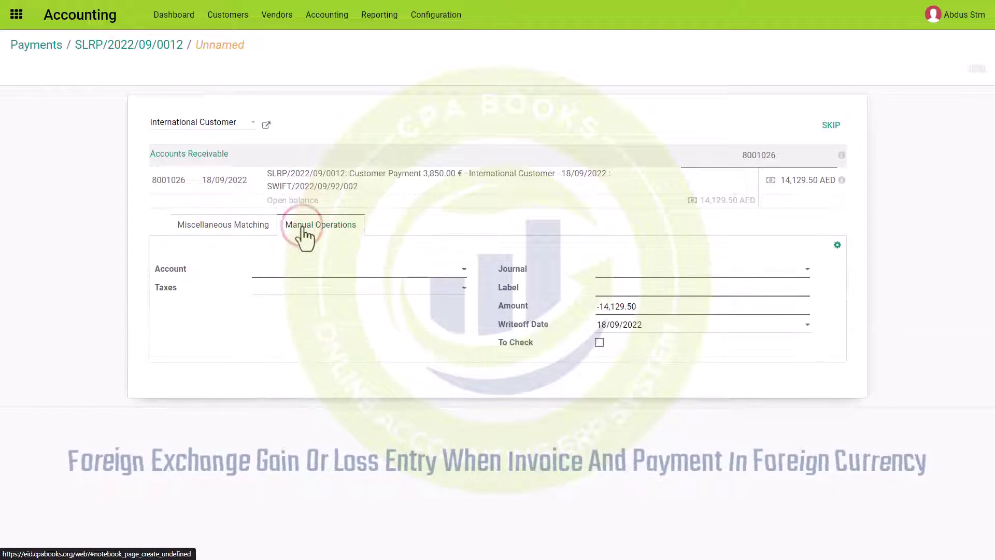
pyautogui.click(324, 269)
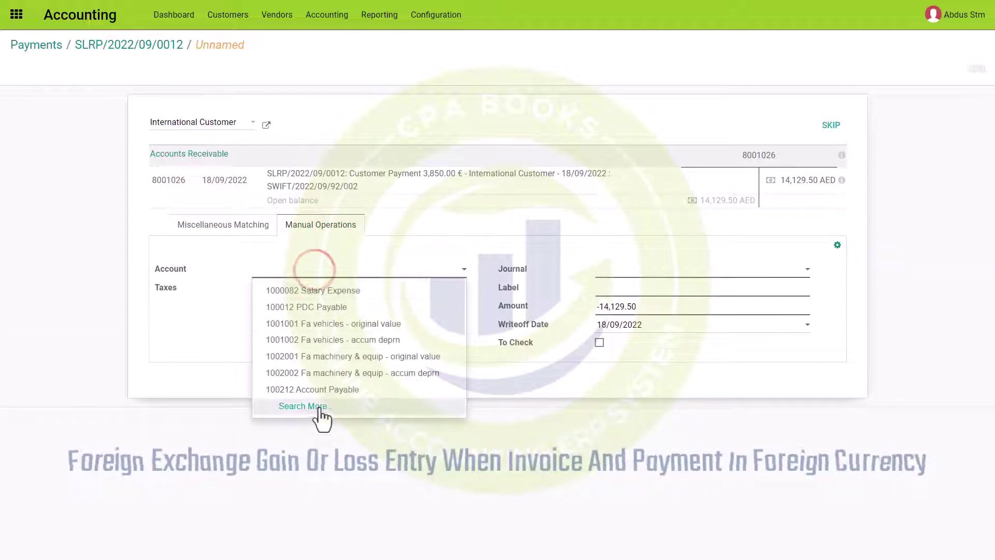
pyautogui.click(320, 313)
pyautogui.click(591, 268)
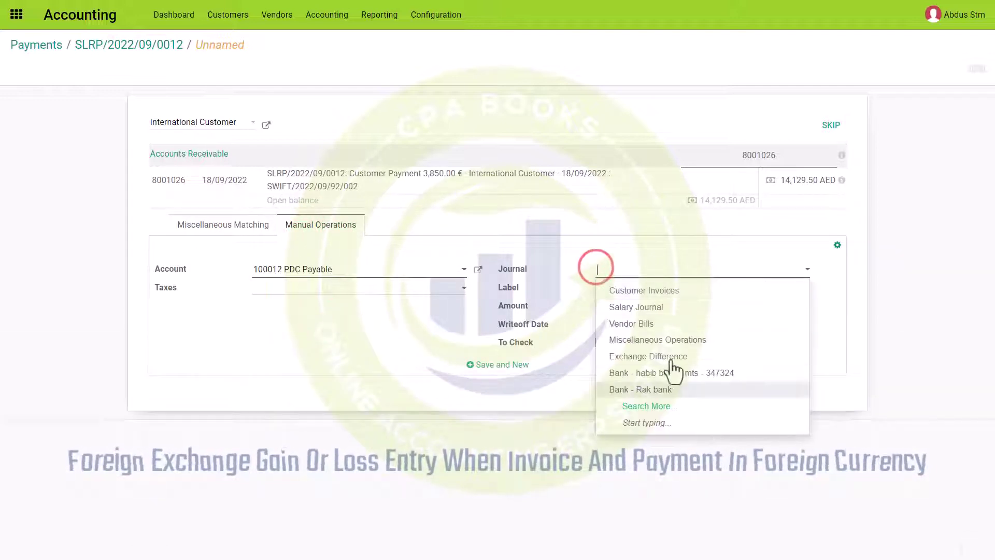
pyautogui.click(673, 340)
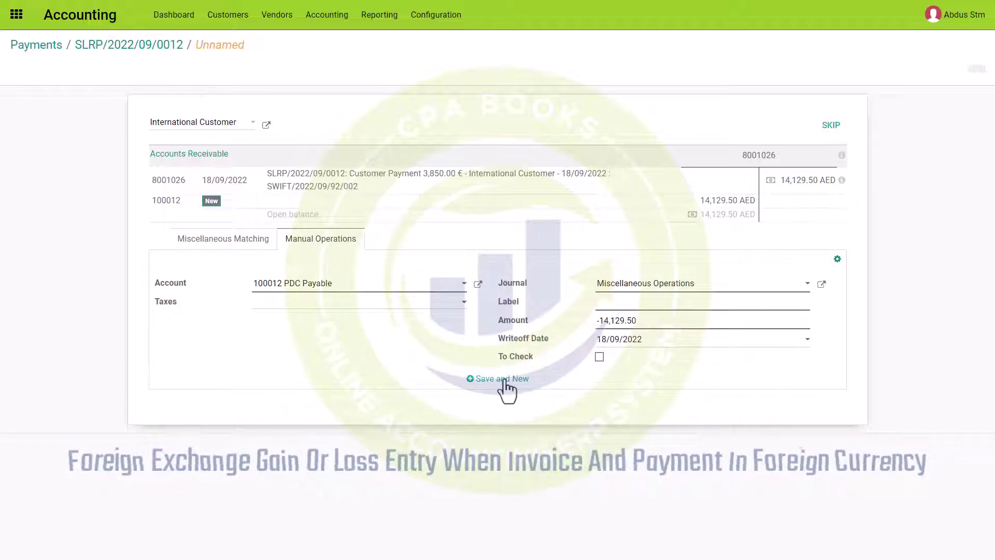
pyautogui.click(832, 124)
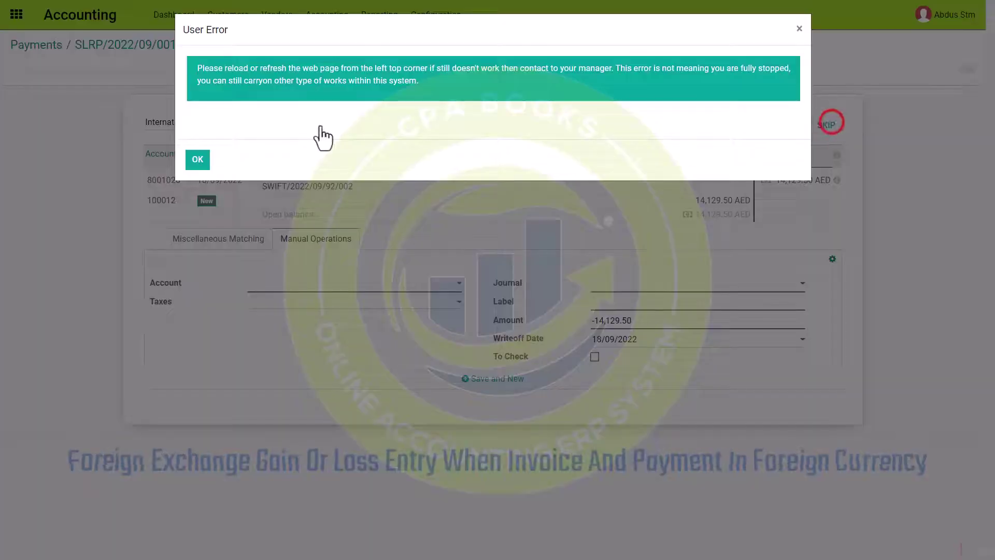
pyautogui.click(197, 160)
pyautogui.click(826, 124)
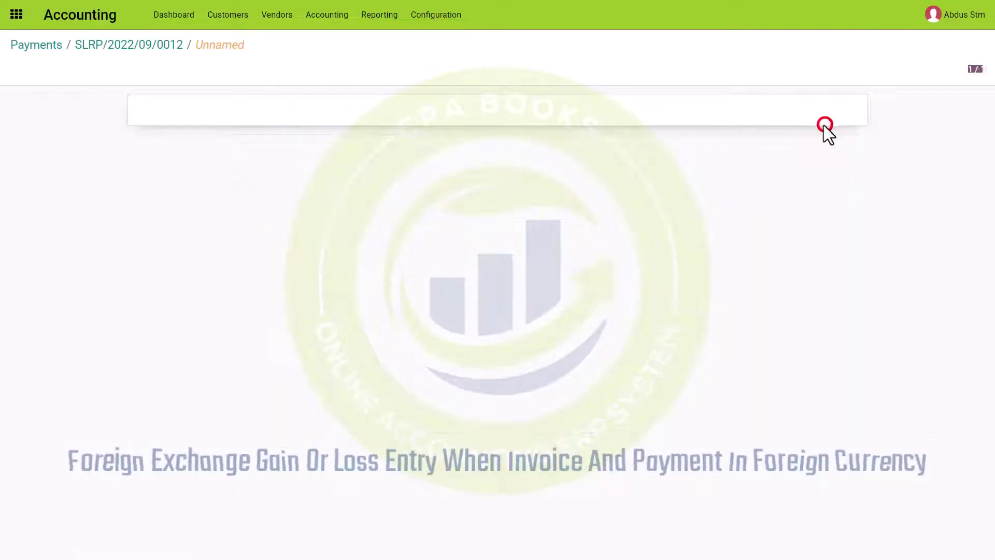
# Return to the accounting dashboard and create a new bank statement for the habib bank journal.
pyautogui.click(36, 45)
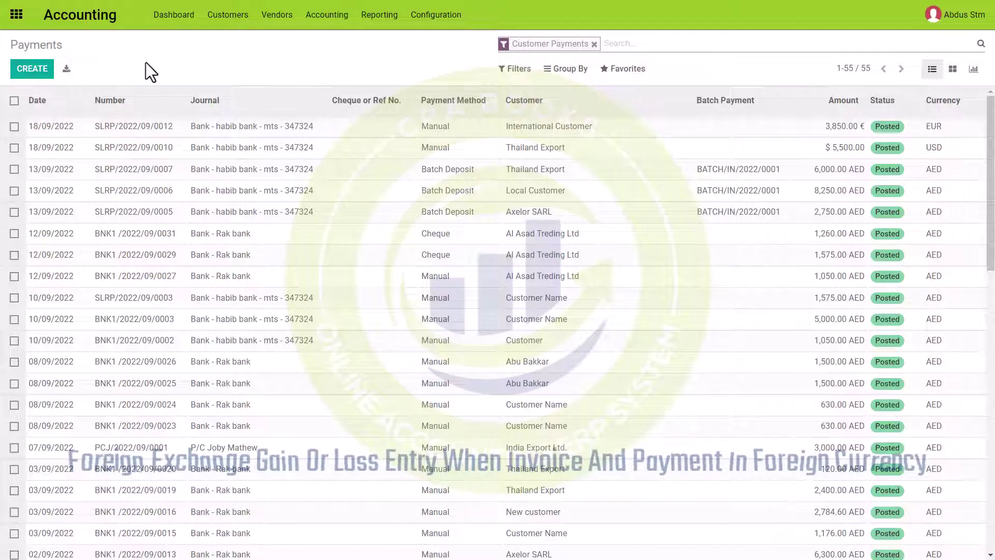
pyautogui.click(188, 16)
pyautogui.click(419, 236)
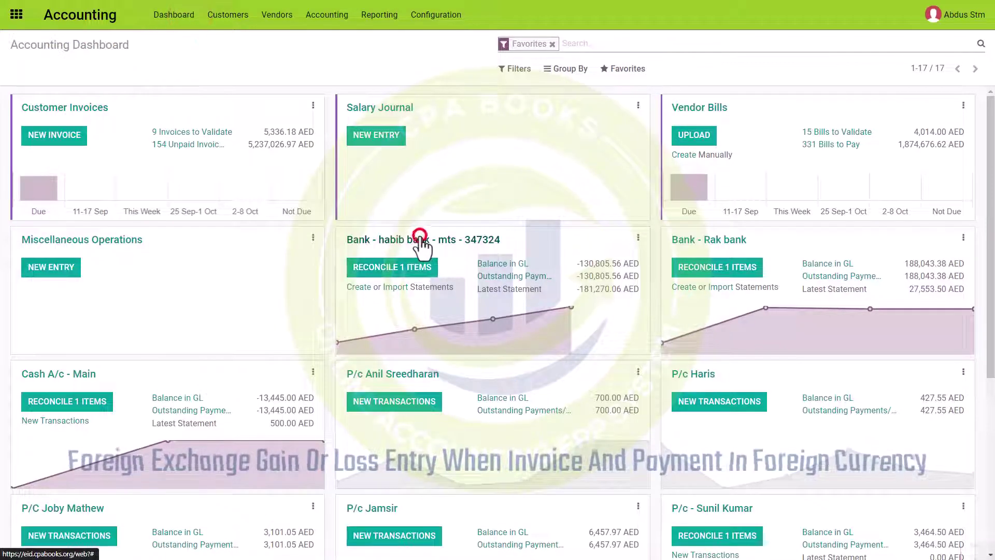
pyautogui.click(29, 68)
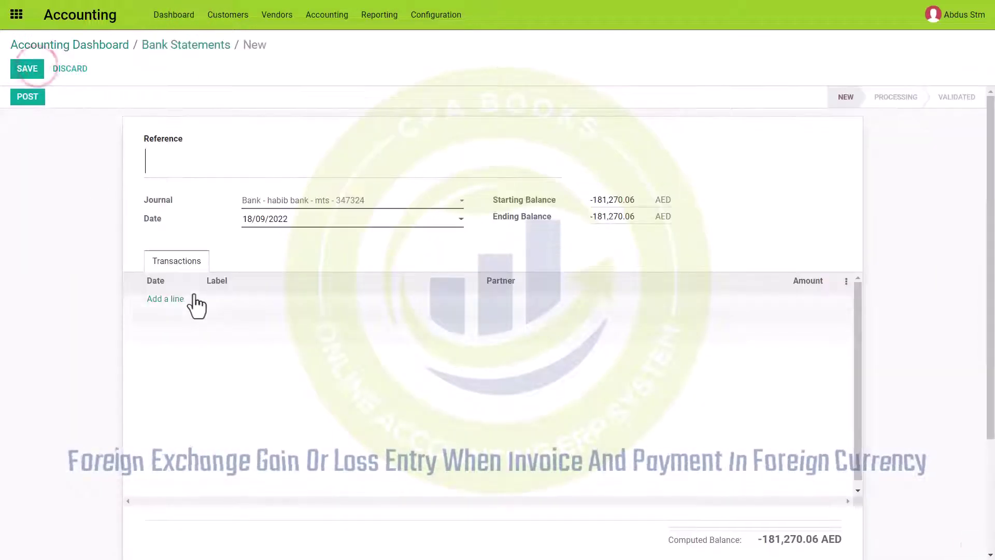
# Add a statement transaction line labelled "Payment Received From International Customer".
pyautogui.click(169, 299)
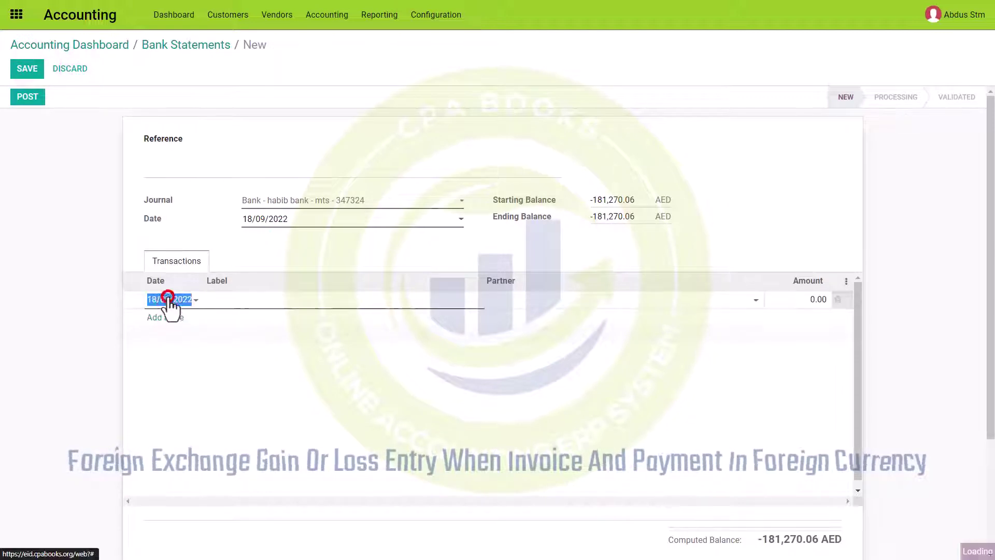
pyautogui.click(215, 299)
pyautogui.click(331, 385)
pyautogui.click(299, 299)
pyautogui.write('In')
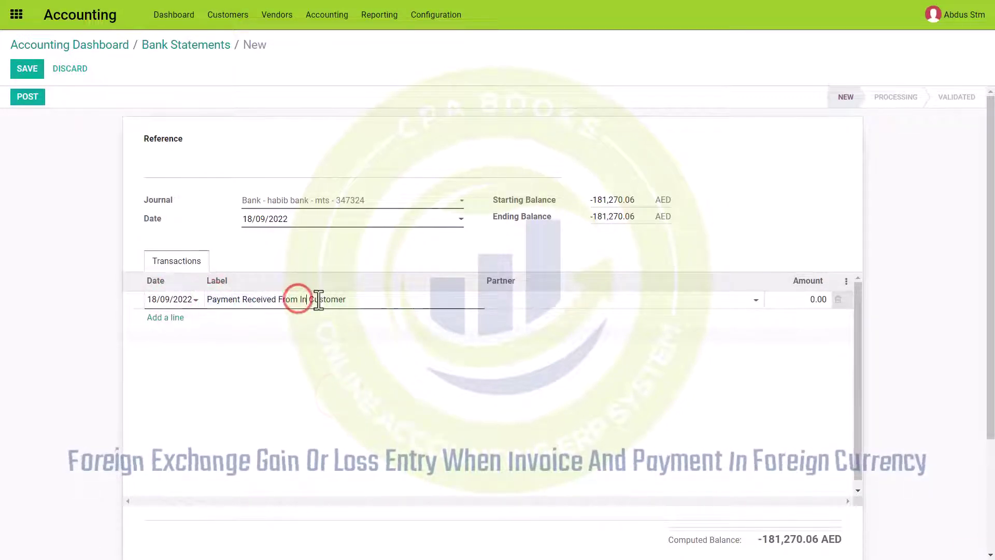
pyautogui.write('ternational')
# Set the transaction line's partner to International Customer and its amount to 14129.50.
pyautogui.click(539, 299)
pyautogui.write('Inter')
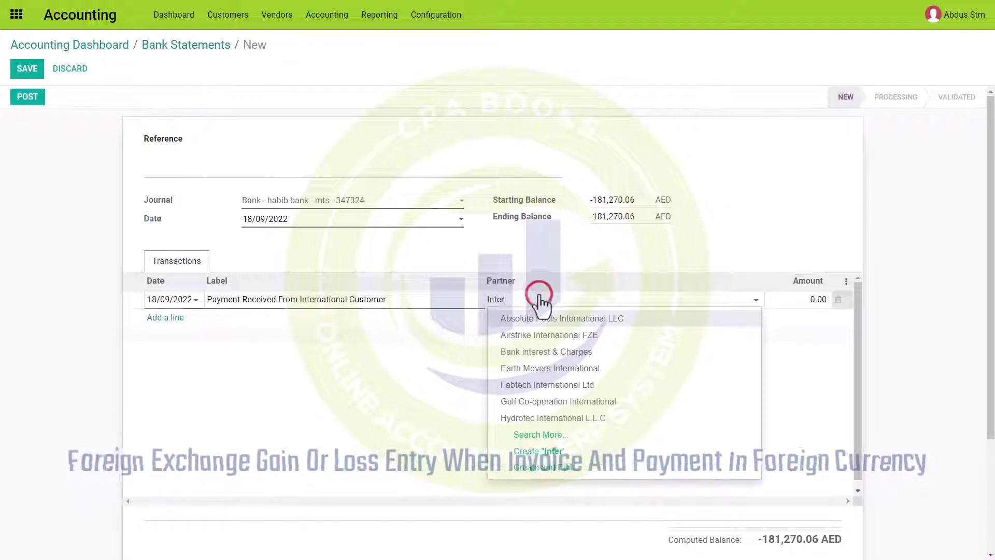
pyautogui.write('national Cu')
pyautogui.click(539, 317)
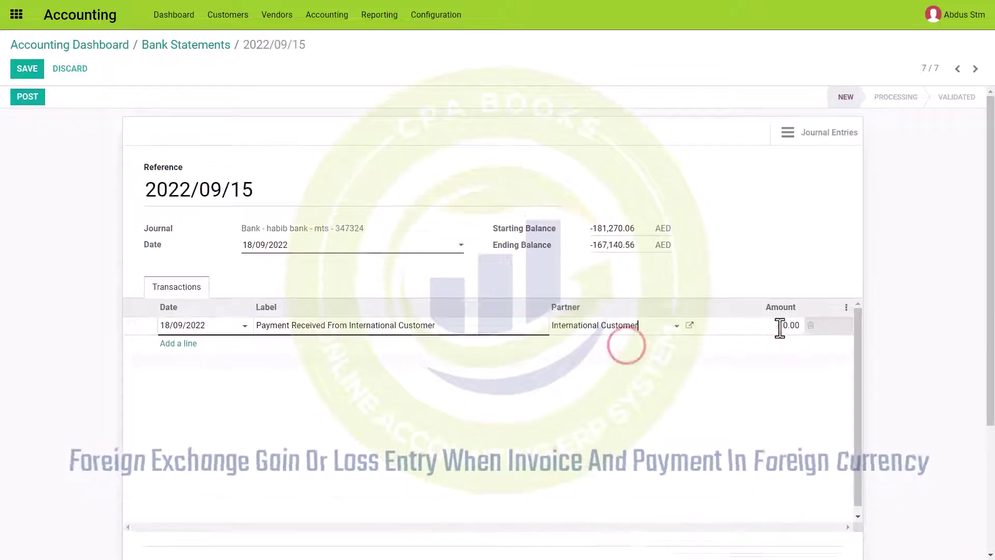
pyautogui.click(778, 327)
pyautogui.write('14129.50')
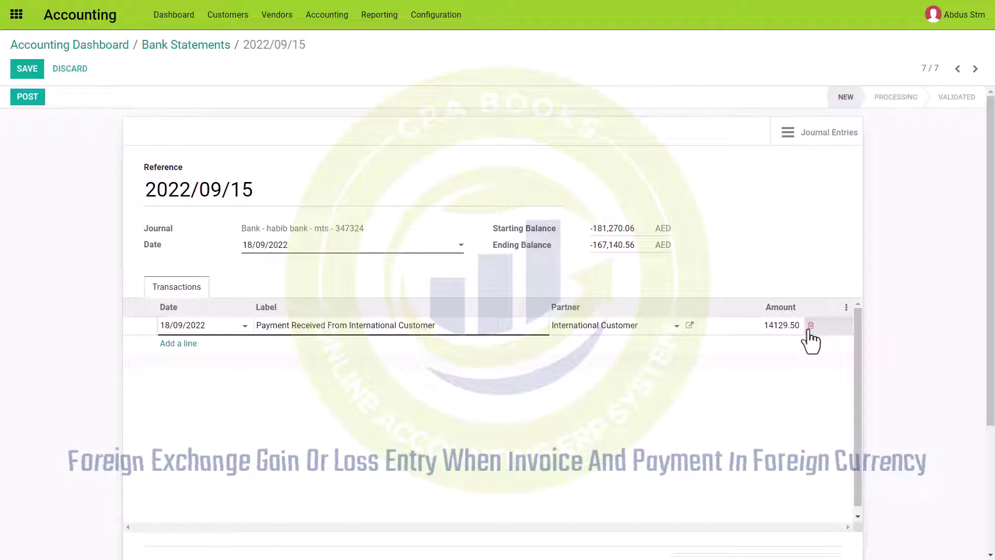
pyautogui.click(733, 443)
# Copy the computed balance of -167,140.56 into the statement's ending balance and save the statement.
pyautogui.moveTo(988, 323); pyautogui.dragTo(988, 399)
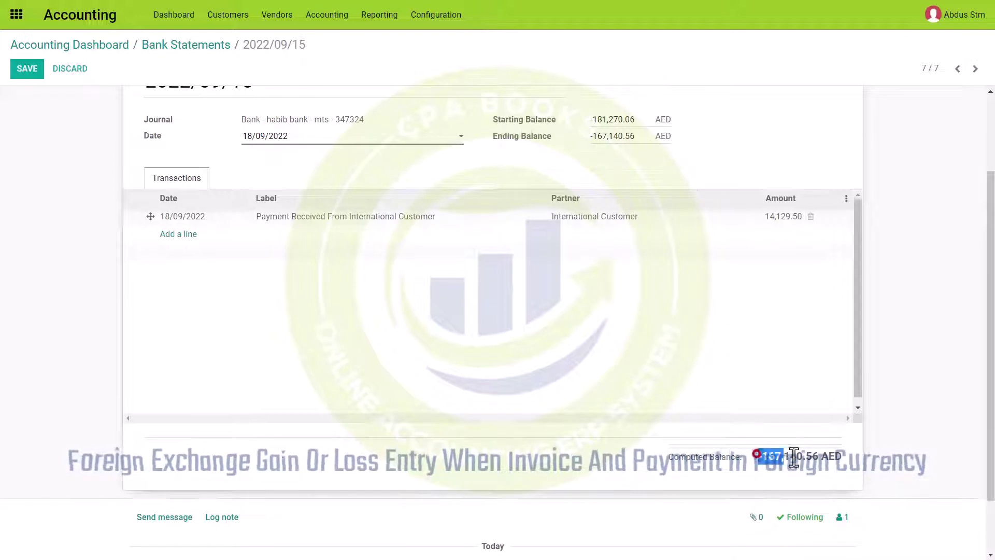
pyautogui.moveTo(794, 457); pyautogui.dragTo(822, 460)
pyautogui.rightClick(821, 459)
pyautogui.click(846, 372)
pyautogui.click(601, 134)
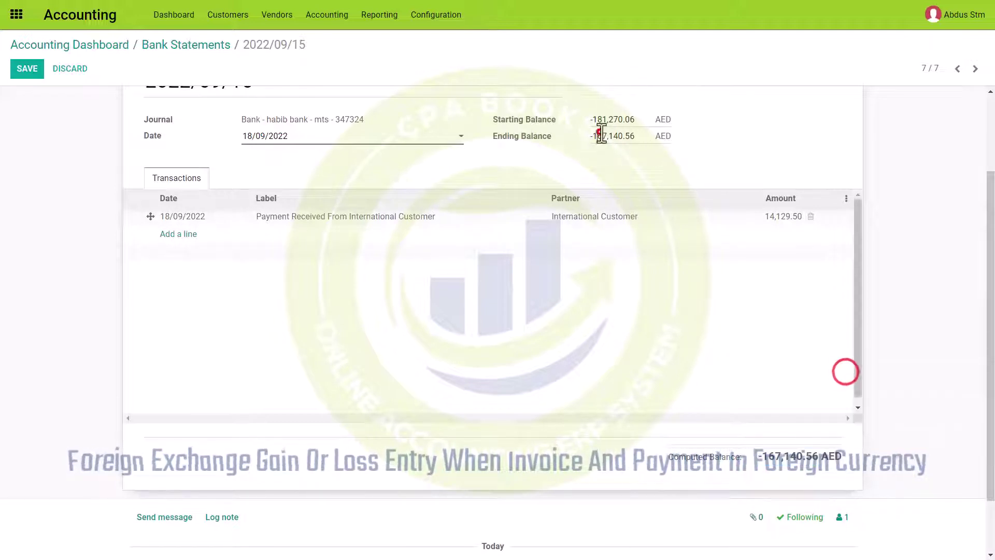
pyautogui.doubleClick(601, 135)
pyautogui.rightClick(596, 135)
pyautogui.click(658, 189)
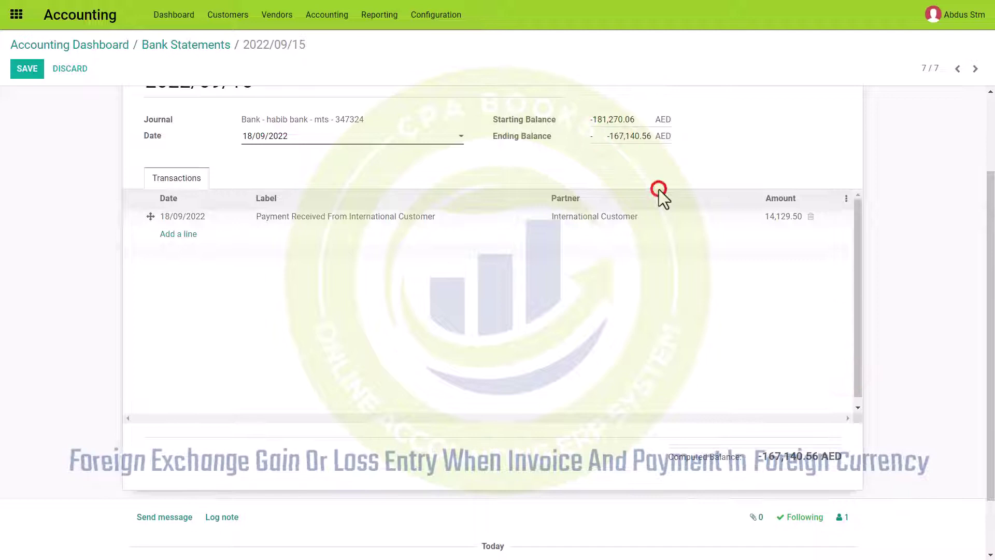
pyautogui.click(606, 135)
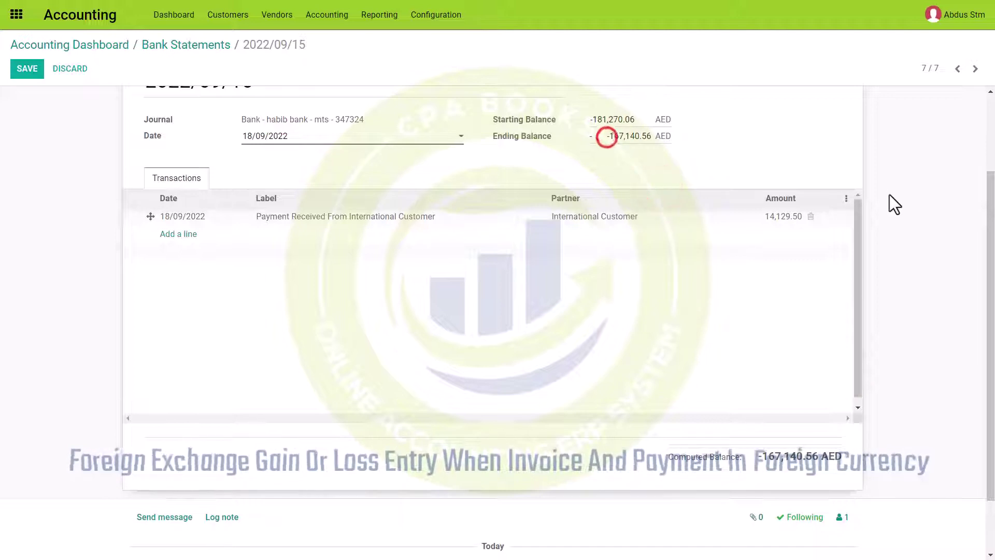
pyautogui.click(16, 71)
# Post and reconcile the bank statement, and reopen statement 2022/09/15 from the bank statements list.
pyautogui.click(27, 98)
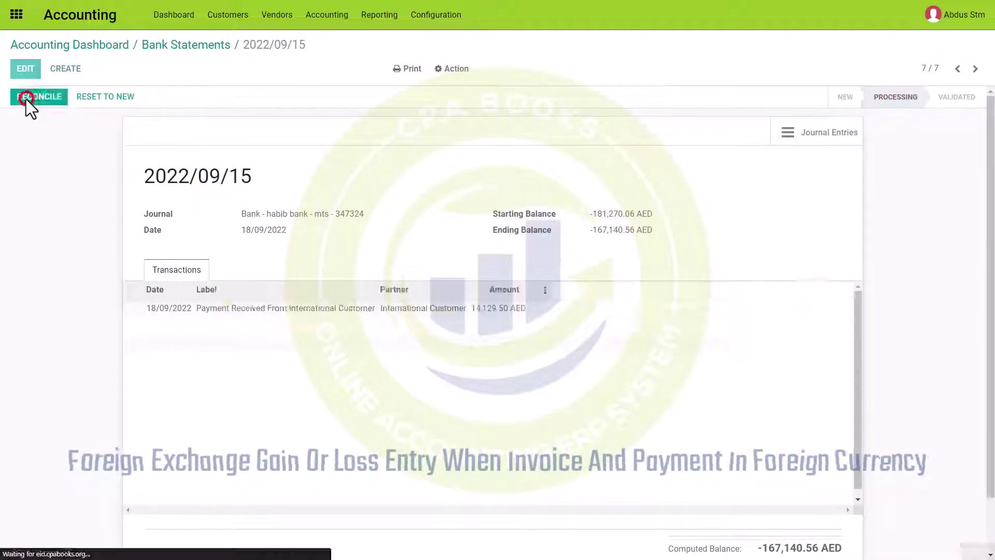
pyautogui.click(26, 99)
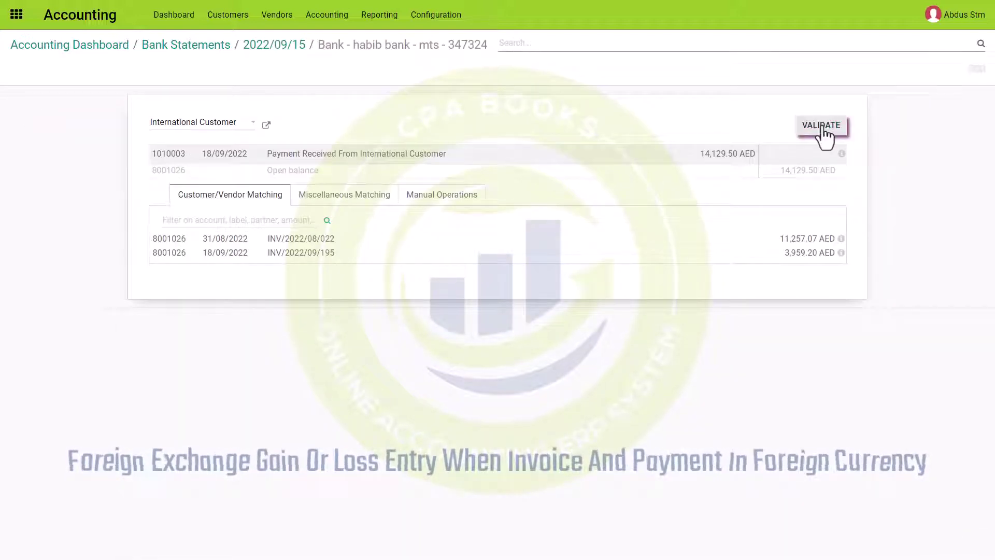
pyautogui.click(822, 126)
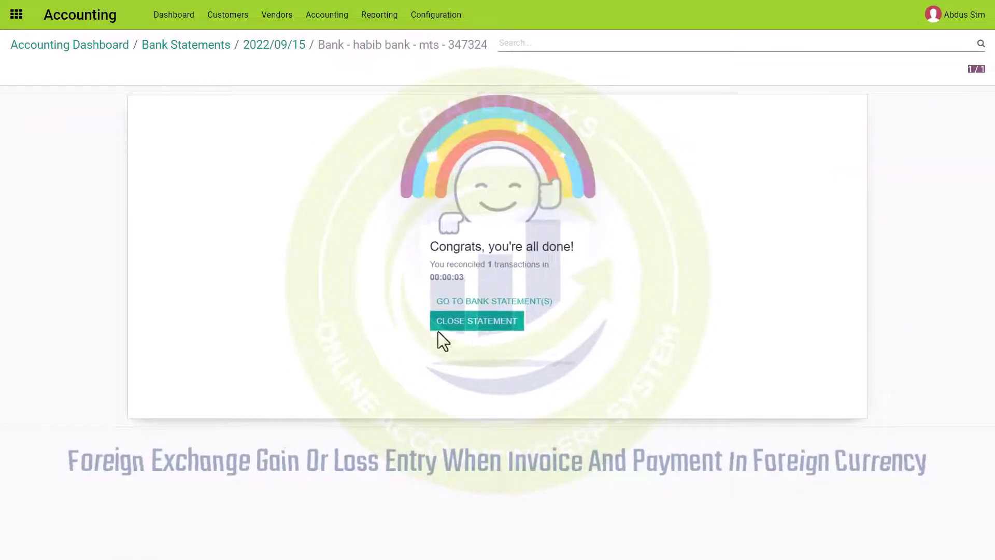
pyautogui.click(192, 46)
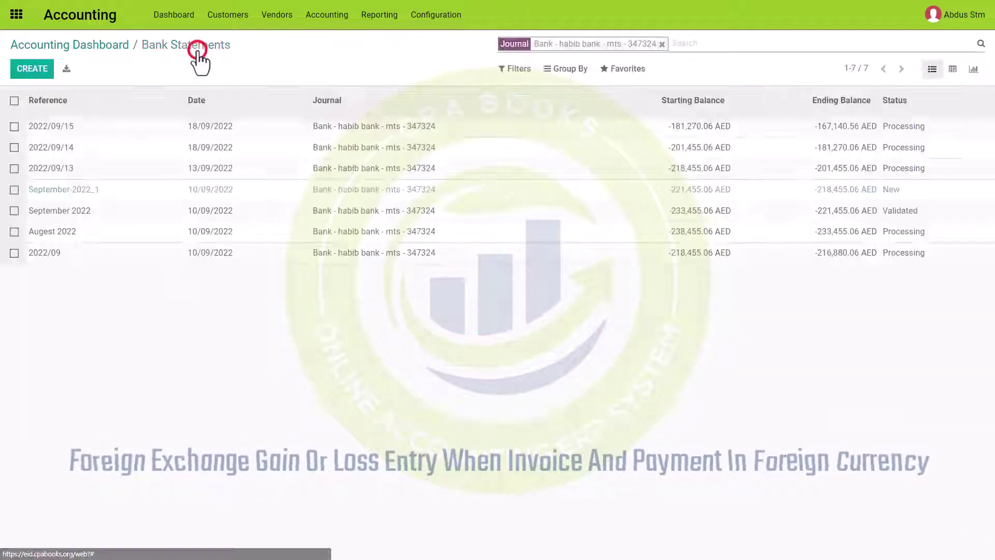
pyautogui.click(197, 129)
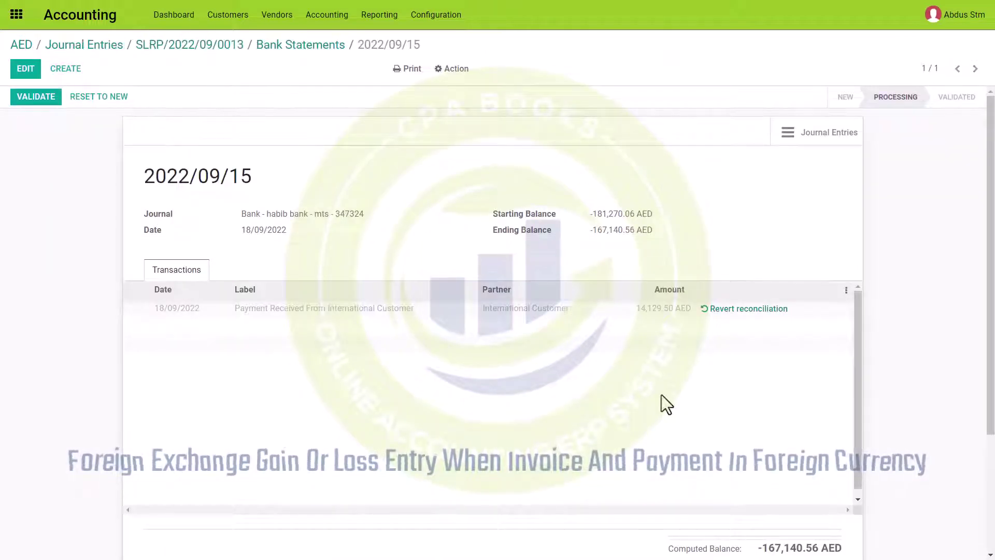
# Open the journal entries and search them for "International".
pyautogui.click(327, 14)
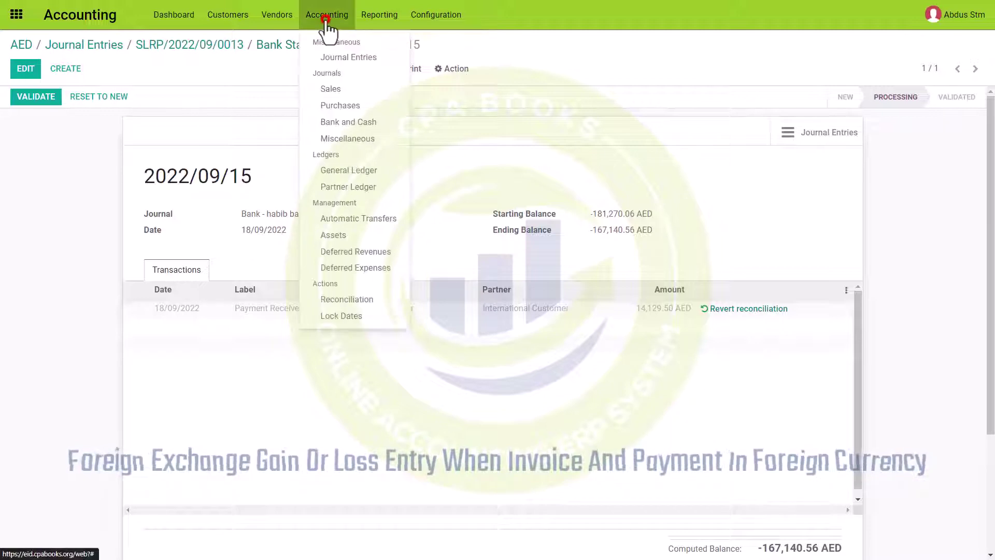
pyautogui.click(338, 56)
pyautogui.click(571, 42)
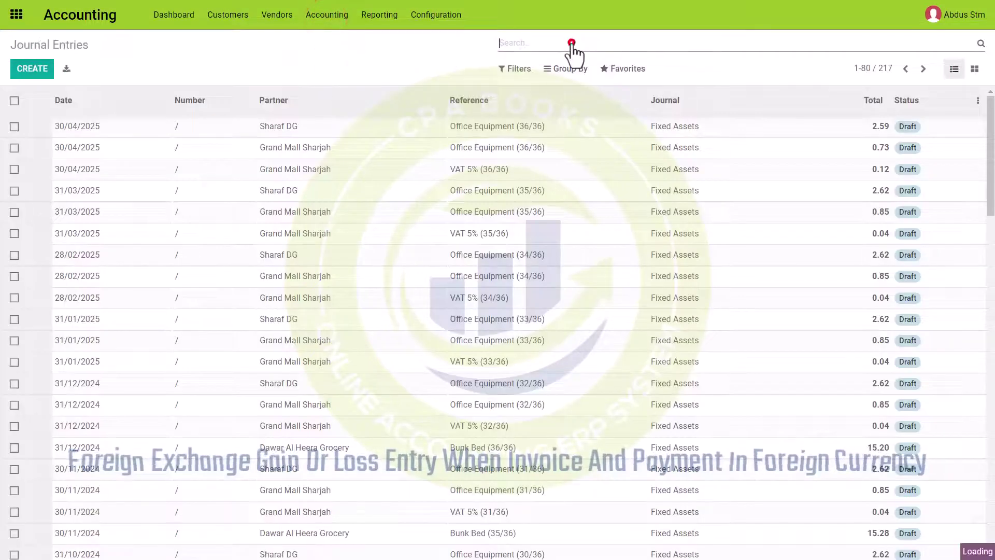
pyautogui.write('Internat')
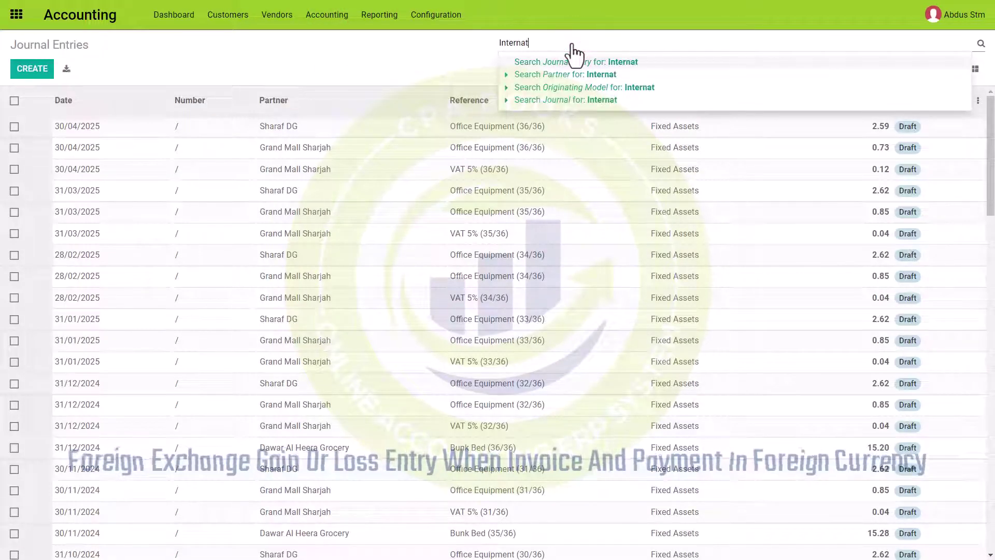
pyautogui.write('ional')
pyautogui.press('Return')
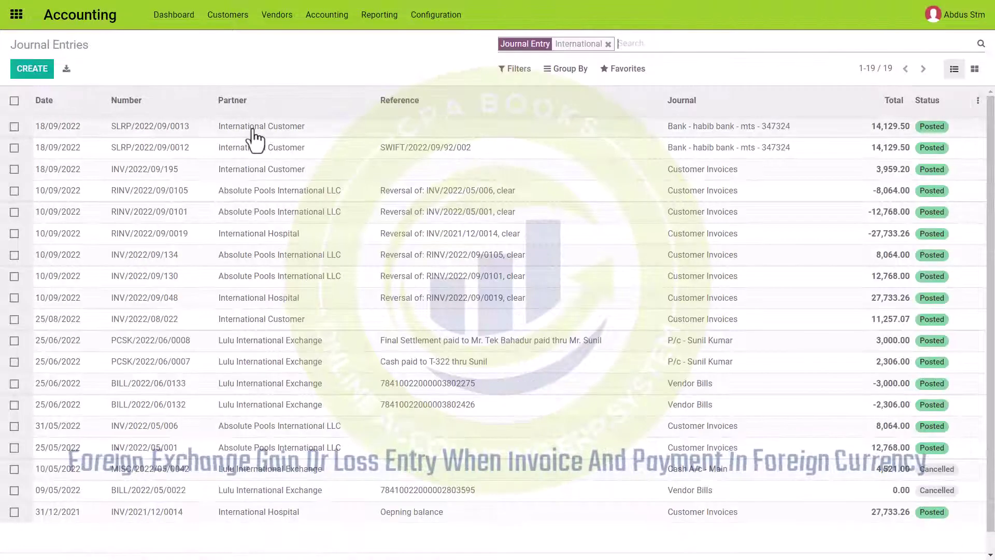
# Group the journal entries by partner and open International Customer's bank entry SLRP/2022/09/0013.
pyautogui.click(583, 70)
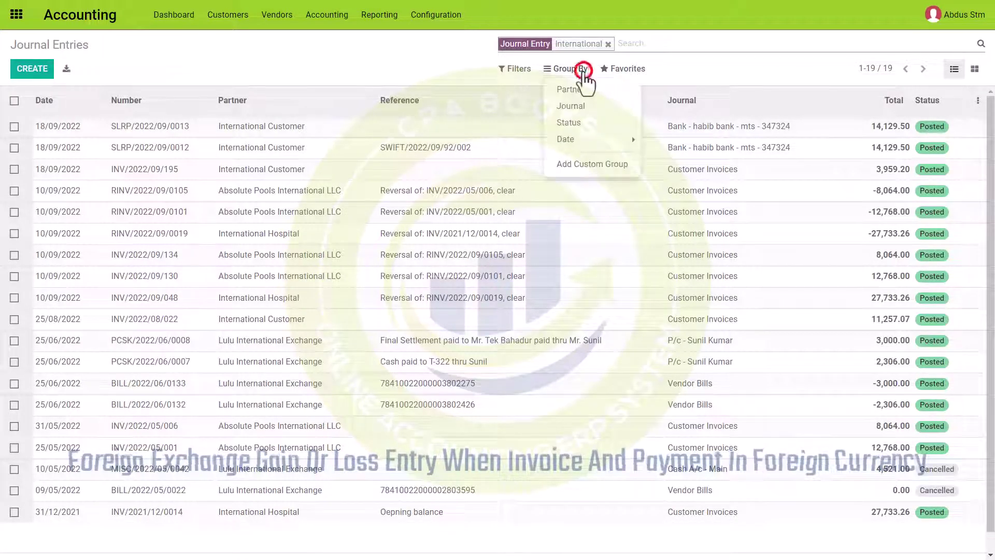
pyautogui.click(580, 106)
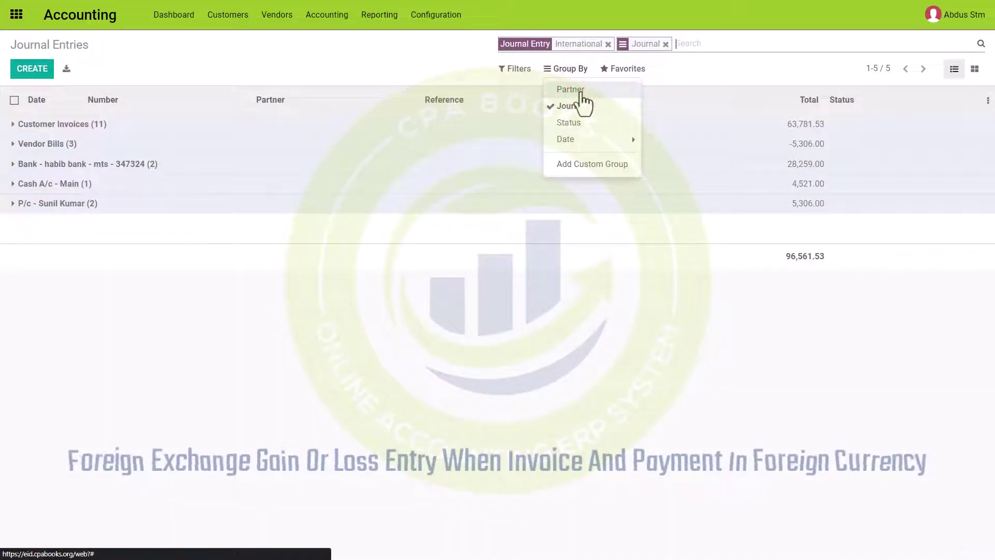
pyautogui.click(573, 90)
pyautogui.click(562, 106)
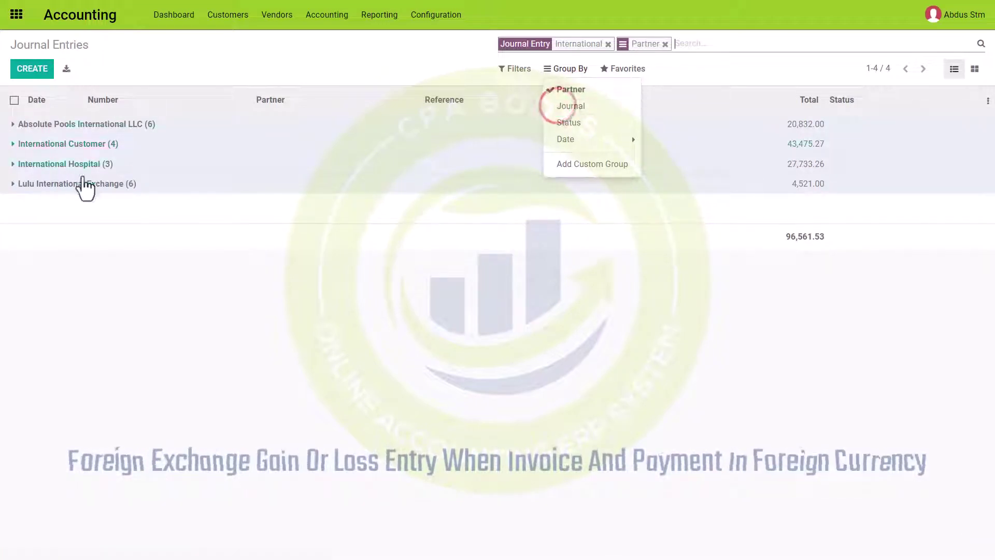
pyautogui.click(13, 144)
pyautogui.click(652, 163)
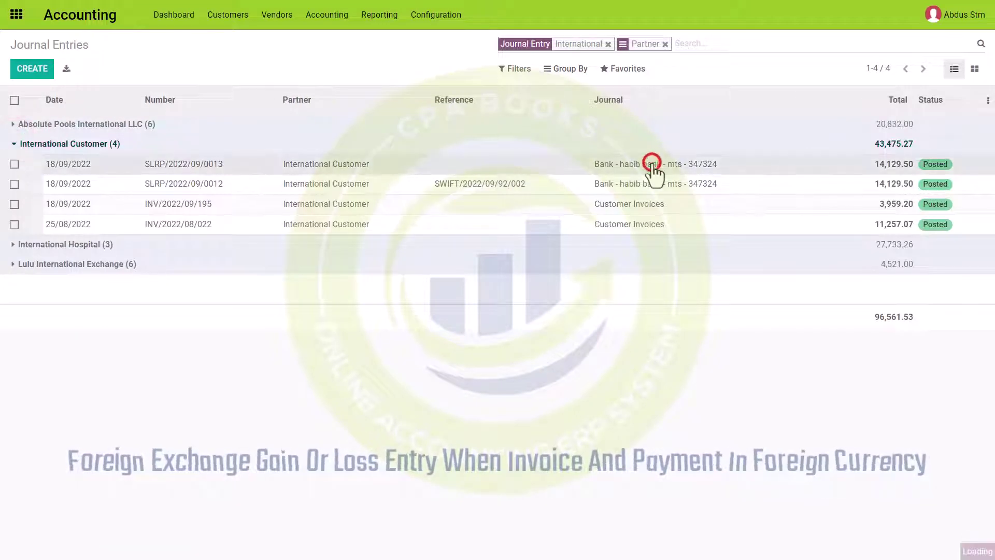
# Examine the journal items of International Customer's bank entry SLRP/2022/09/0013, and open and examine those of SLRP/2022/09/0012.
pyautogui.scroll(-5, 604, 442)
pyautogui.scroll(5, 964, 418)
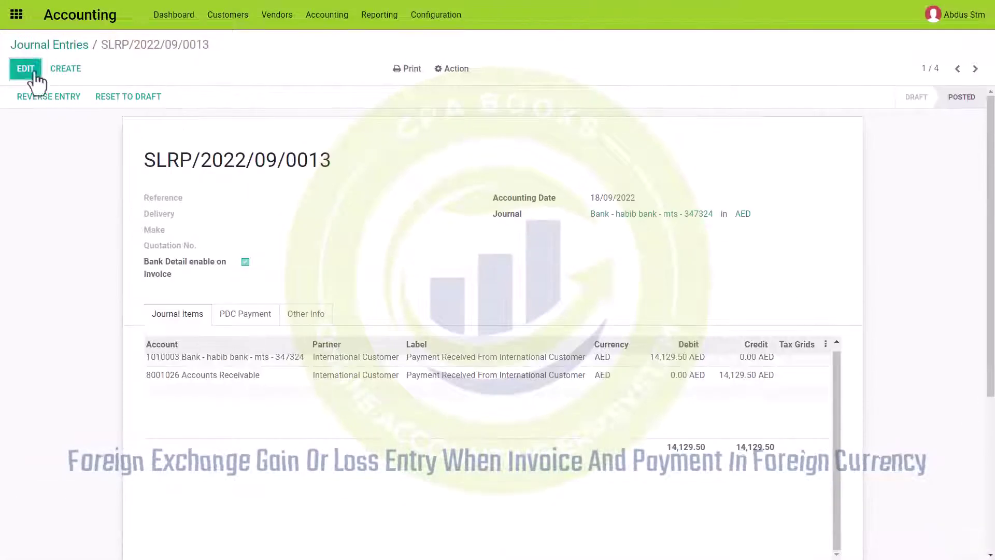
pyautogui.click(70, 45)
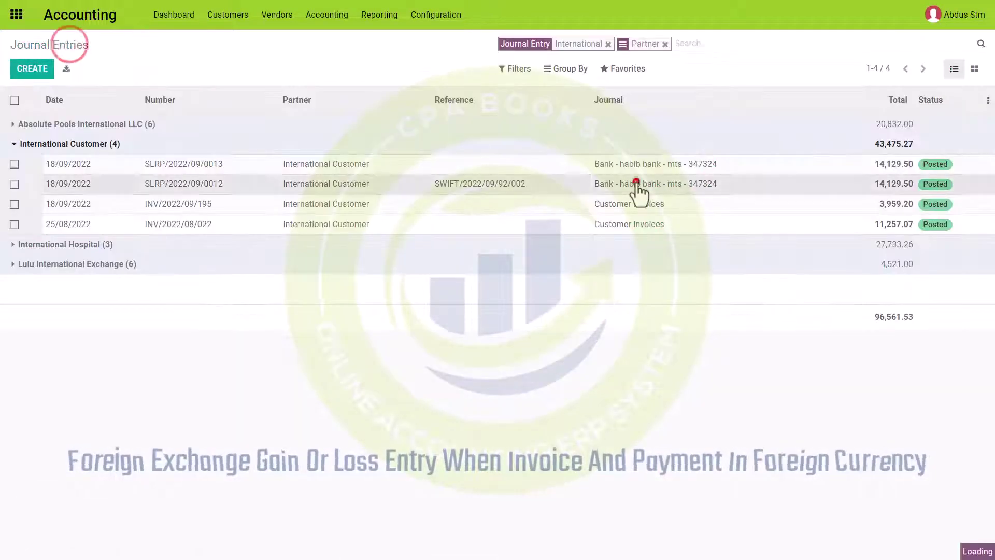
pyautogui.click(637, 182)
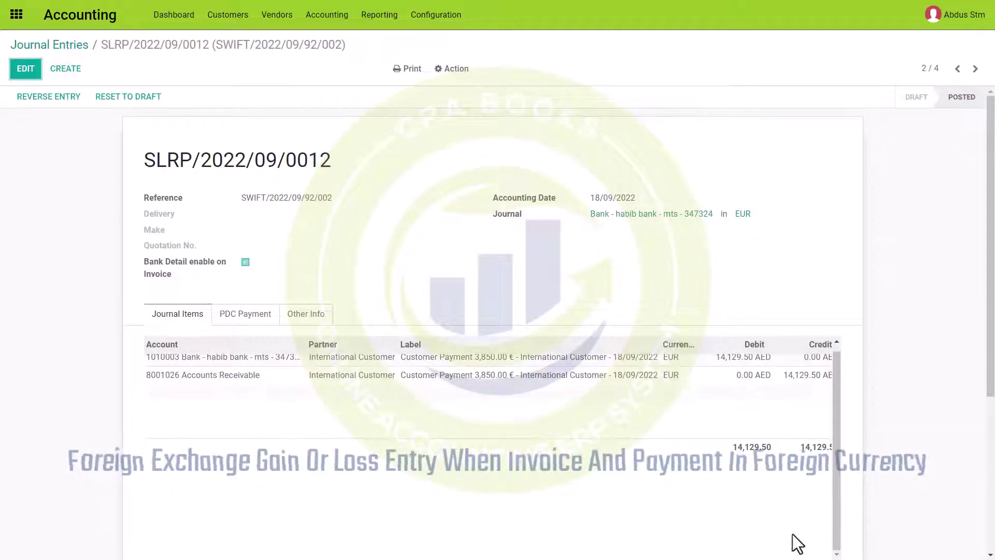
pyautogui.scroll(-4, 818, 493)
pyautogui.moveTo(629, 322); pyautogui.dragTo(691, 262)
pyautogui.scroll(3, 943, 264)
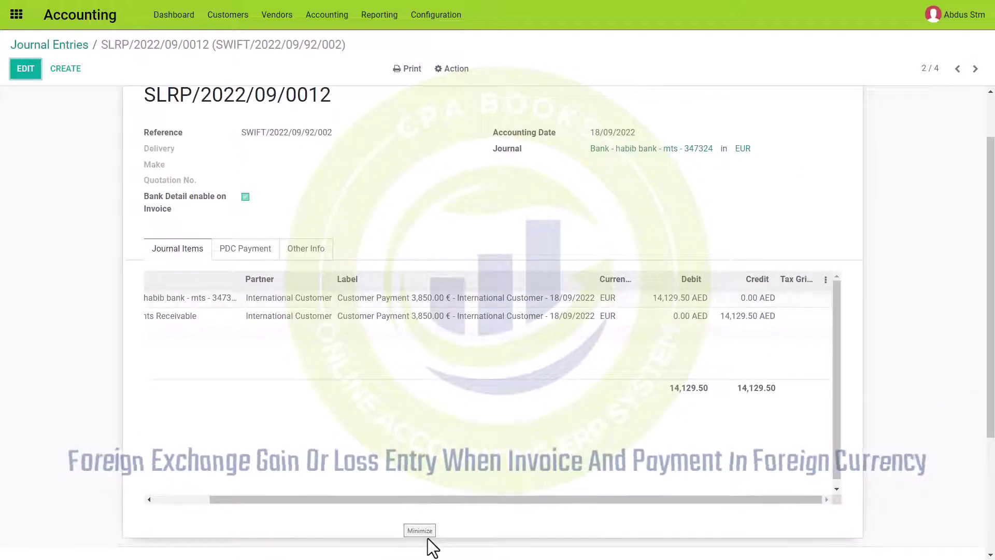
pyautogui.scroll(3, 428, 538)
# Open the General Ledger and look through the items under account 100012 PDC Payable.
pyautogui.click(317, 20)
pyautogui.click(354, 170)
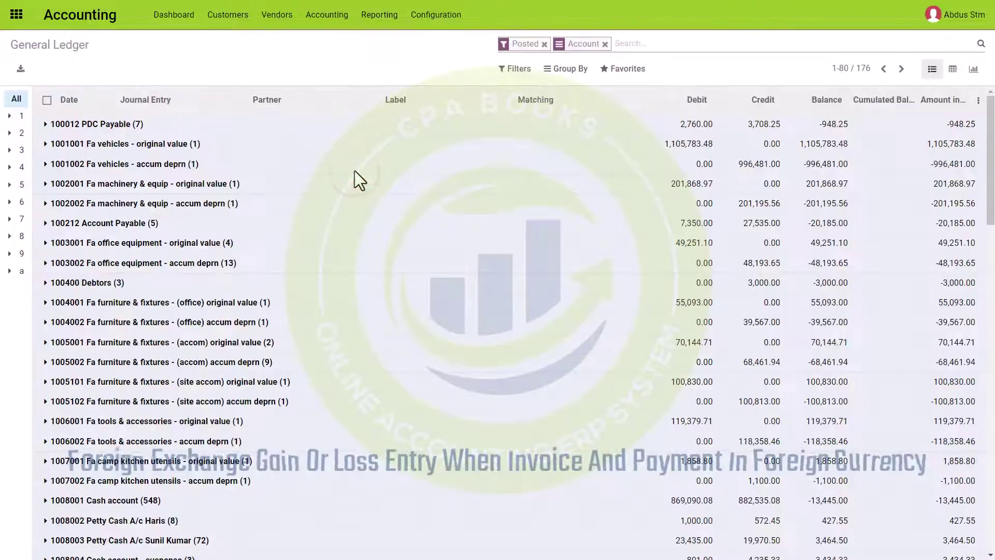
pyautogui.click(47, 125)
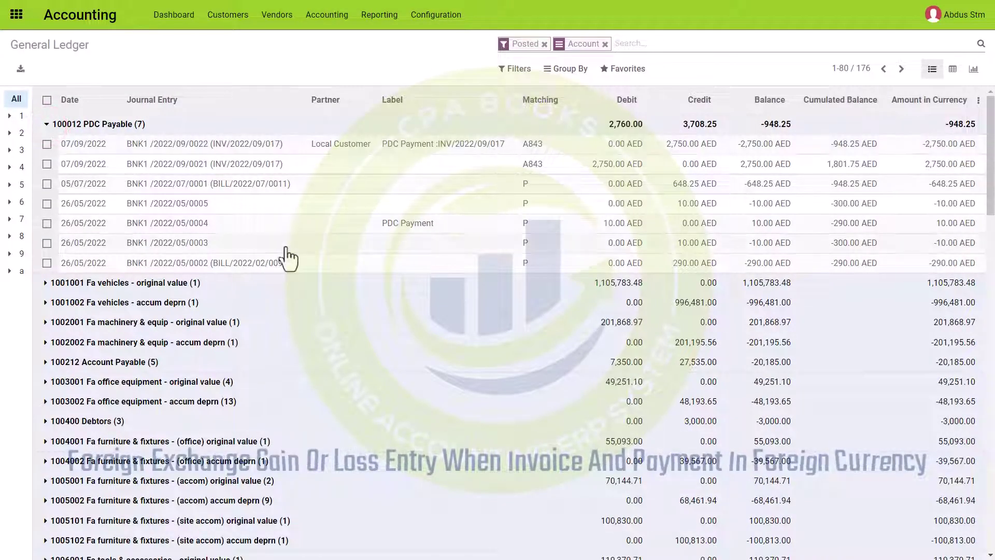
pyautogui.click(46, 128)
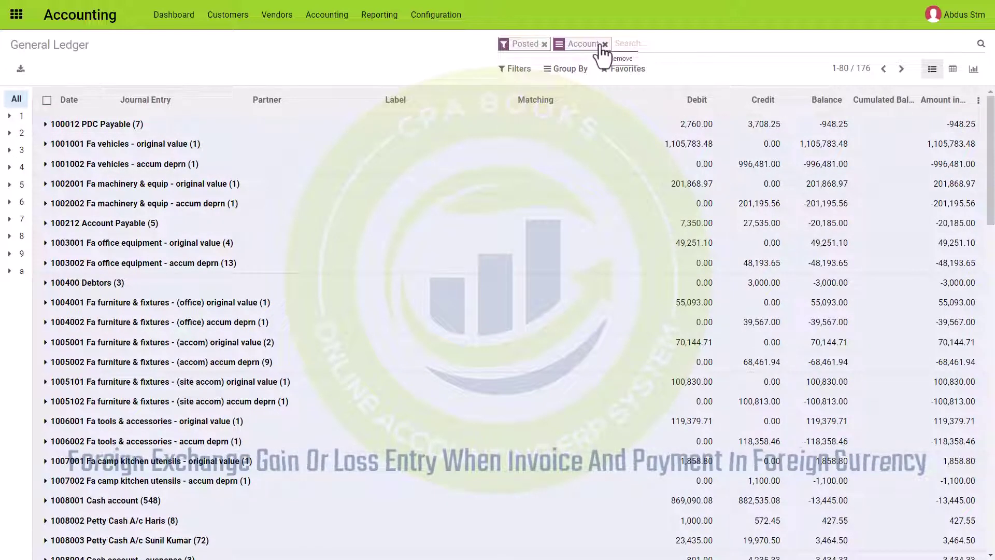
# Group the general ledger by journal entry instead of account and expand the items of SLRP/2022/09/0013.
pyautogui.click(604, 44)
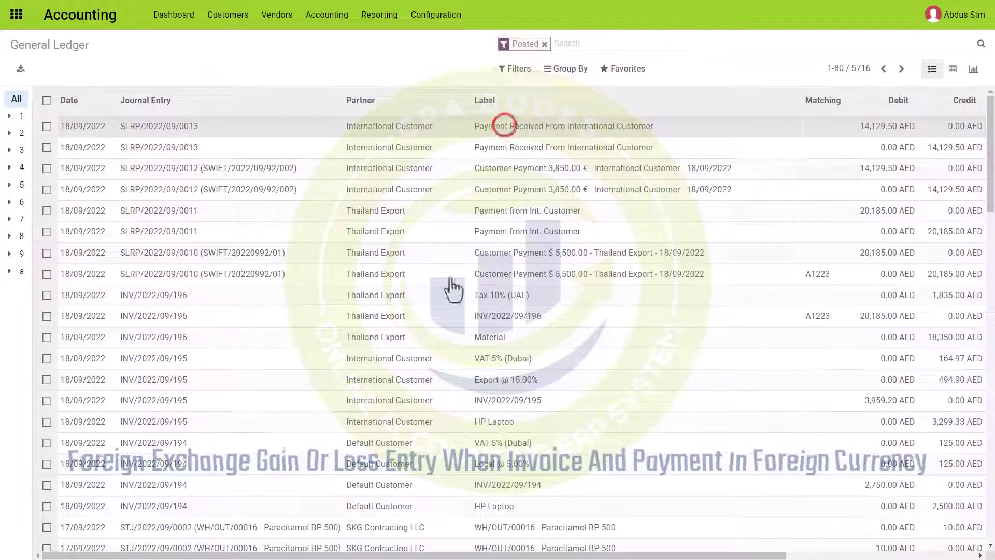
pyautogui.click(559, 77)
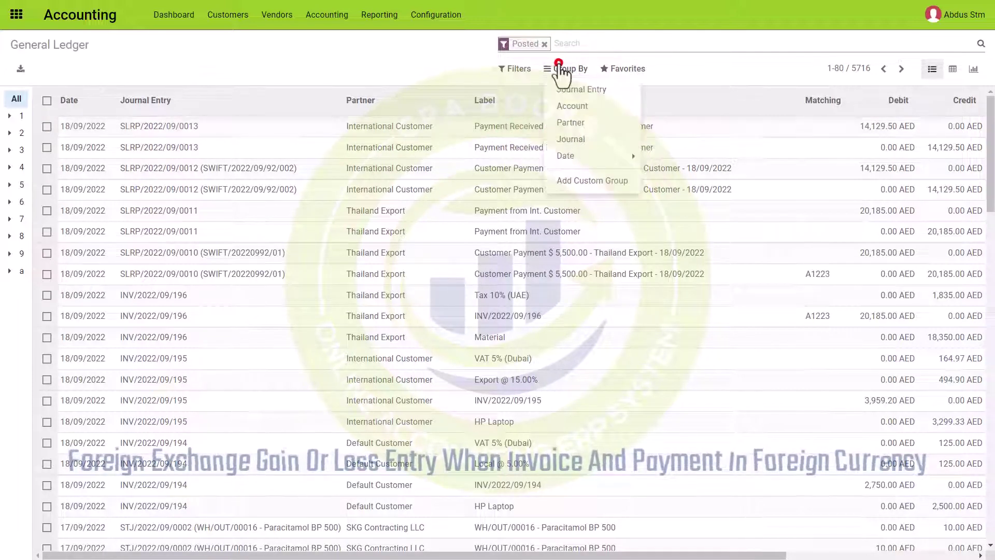
pyautogui.click(573, 90)
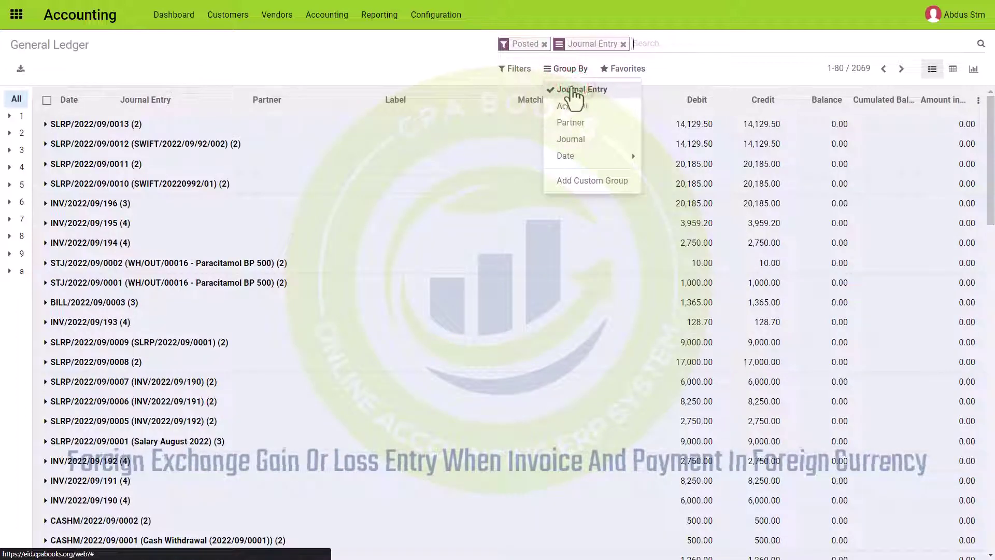
pyautogui.click(47, 125)
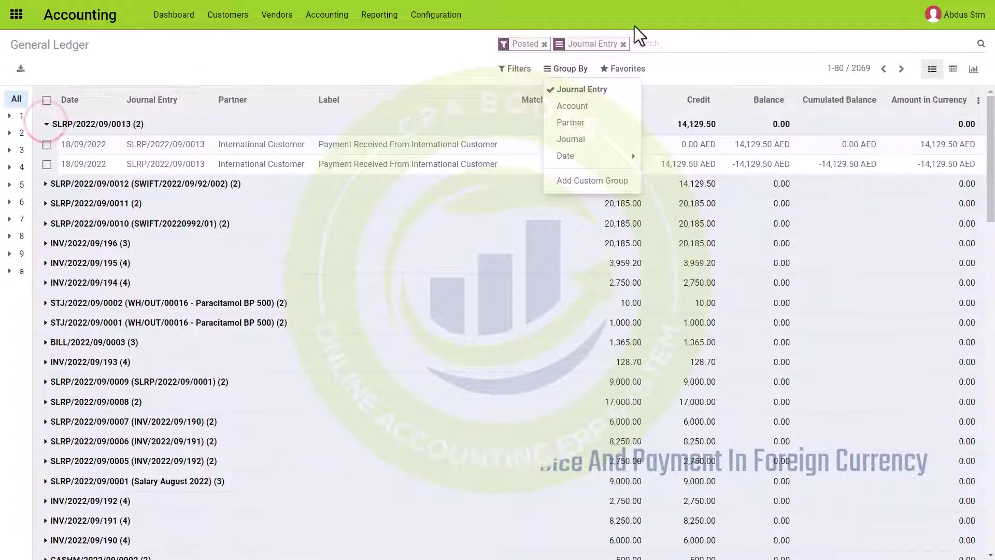
pyautogui.click(660, 73)
pyautogui.click(362, 144)
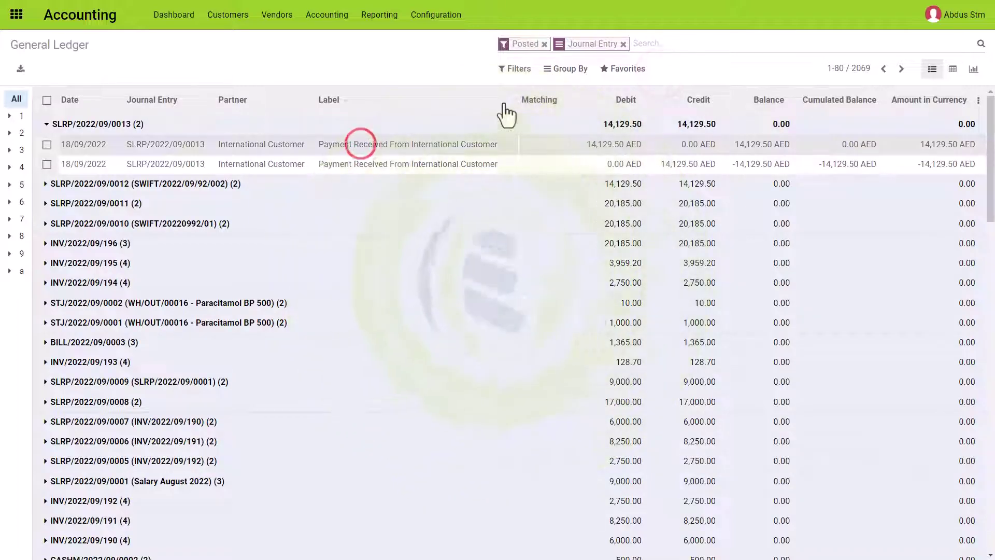